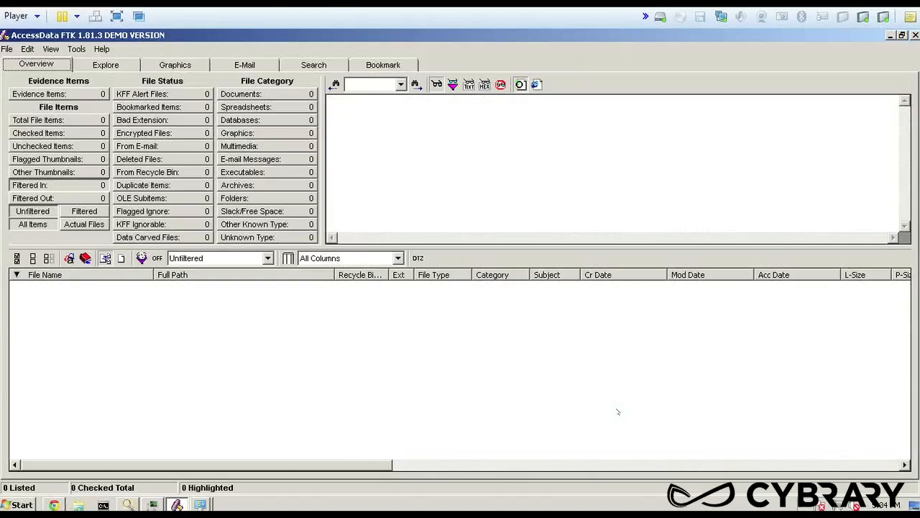
Switch to the Graphics view and start creating a new case
left_click(171, 63)
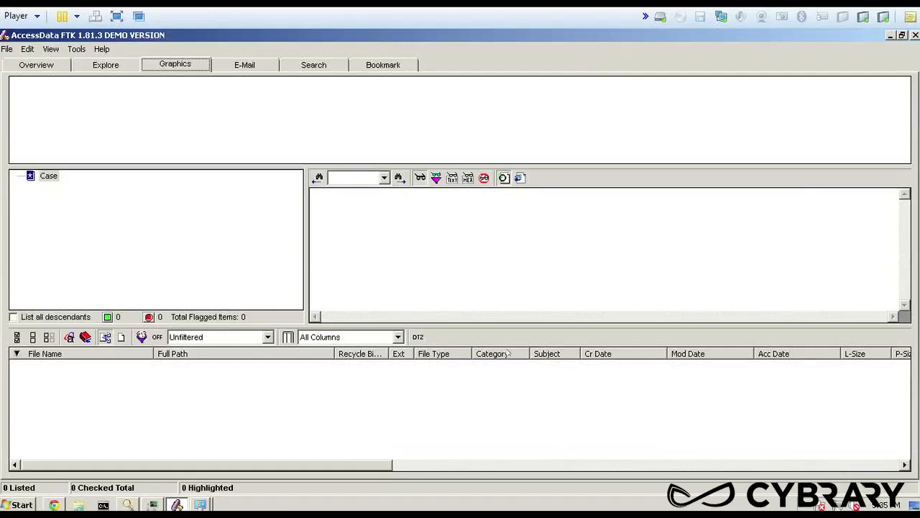
left_click(184, 62)
left_click(7, 49)
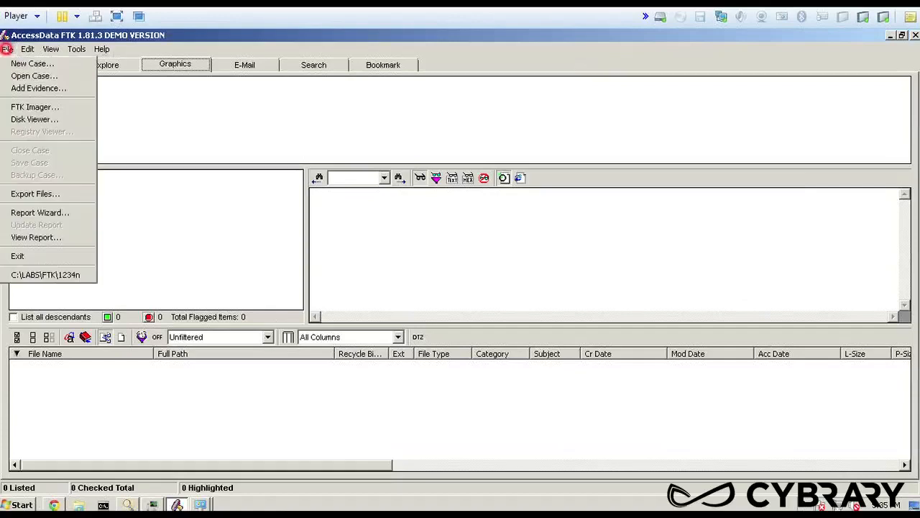
left_click(40, 65)
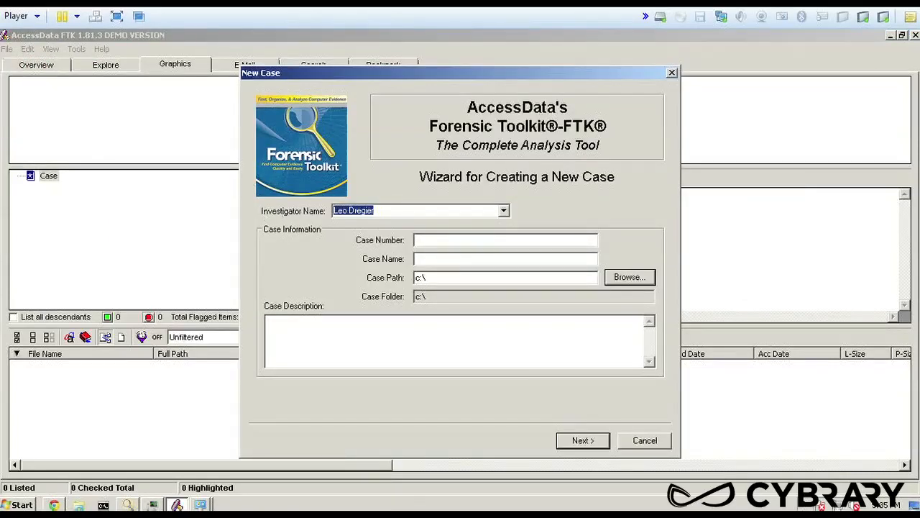
Set the new case's number to 54321 and its name to "Pornographic Images"
left_click(432, 241)
type("543")
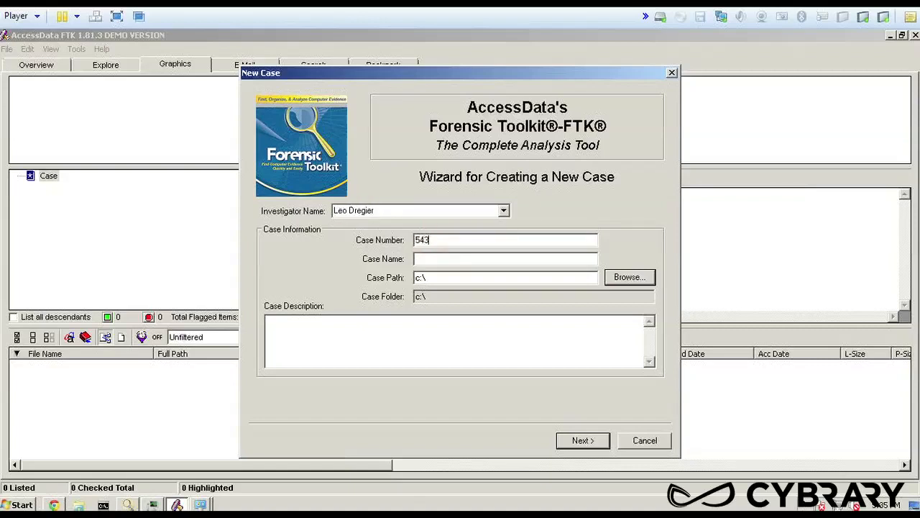
type("21")
key("Tab")
type("Pornographic Images")
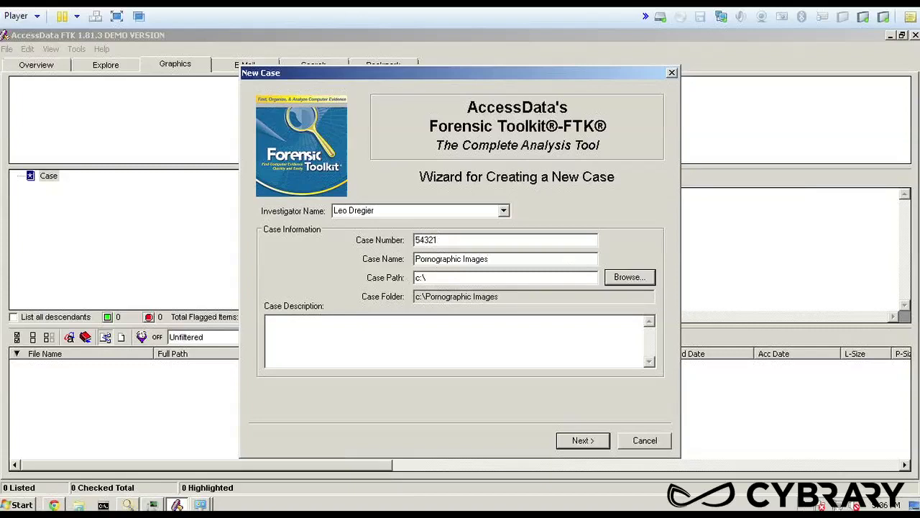
Create a folder named FTK2 inside C:\LABS and set it as the case path
left_click(630, 277)
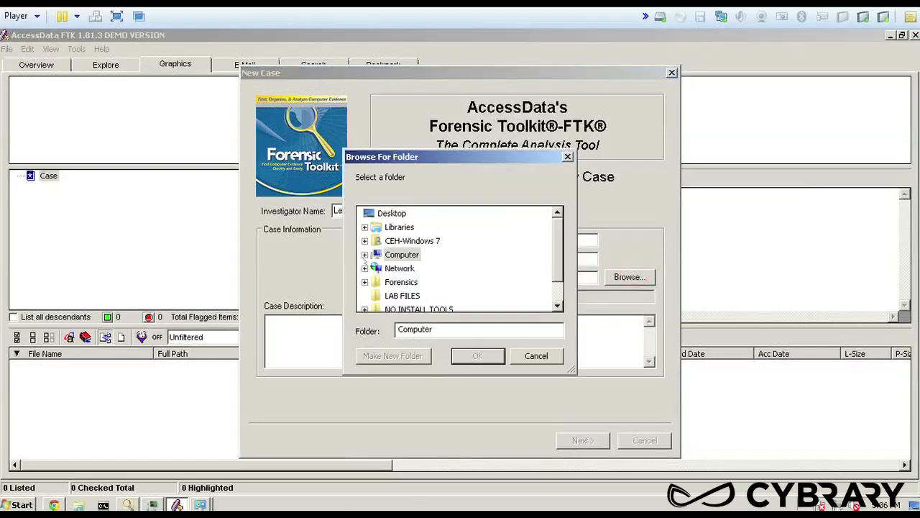
left_click(364, 254)
left_click(372, 282)
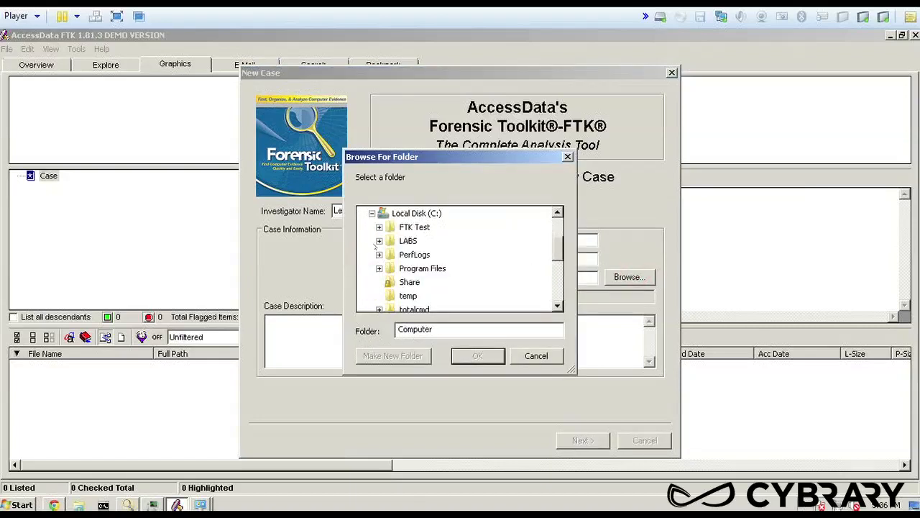
left_click(379, 240)
scroll(463, 272, "down", 1)
scroll(463, 271, "up", 2)
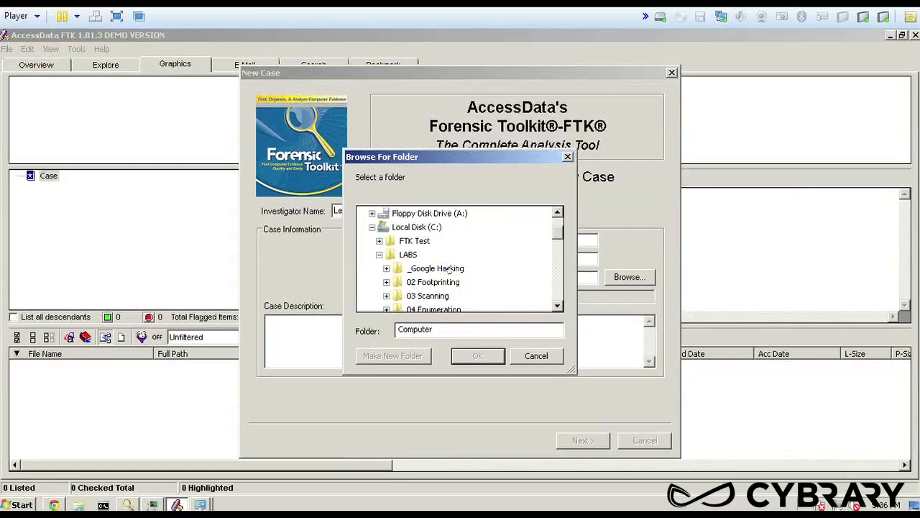
left_click(408, 255)
left_click(391, 356)
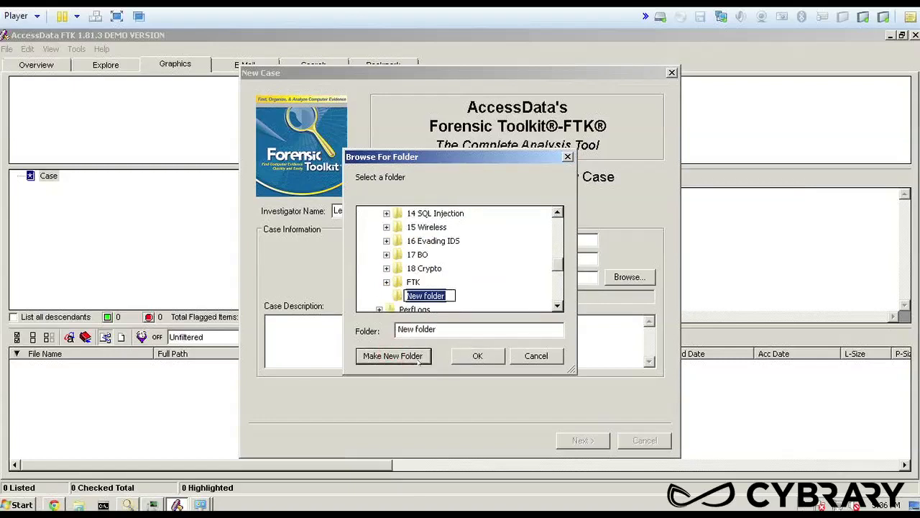
type("FTK2")
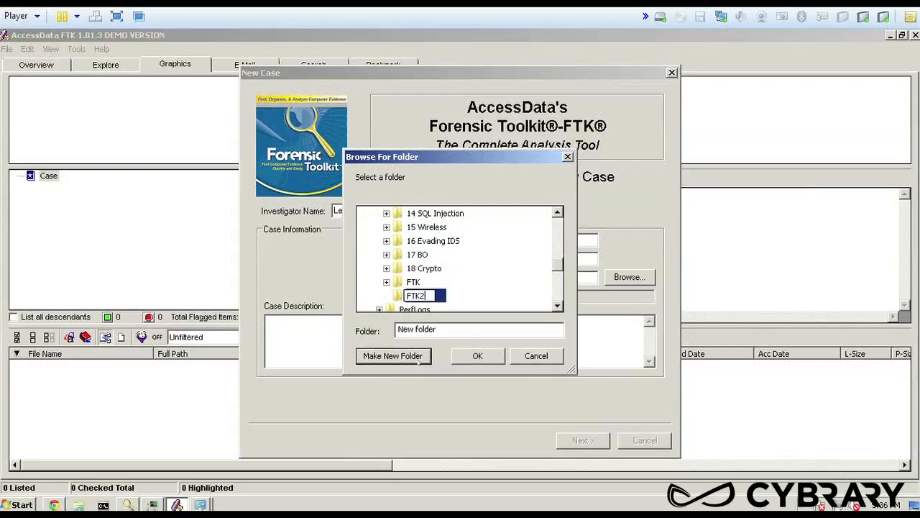
left_click(471, 355)
Enter the case description "Investigation of Pornographic materials called into the helpdesk" and continue to the forensic examiner information
left_click(330, 339)
type("Inv")
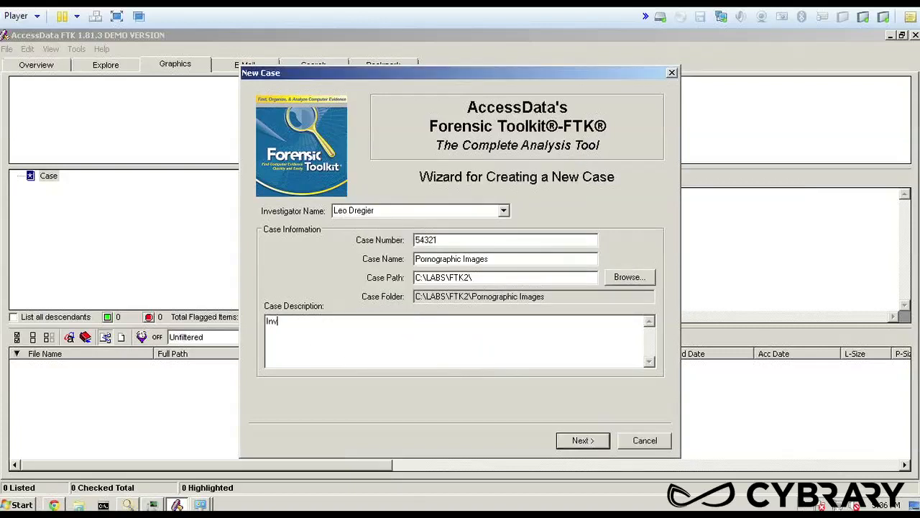
type("estigation of Pornographic ma")
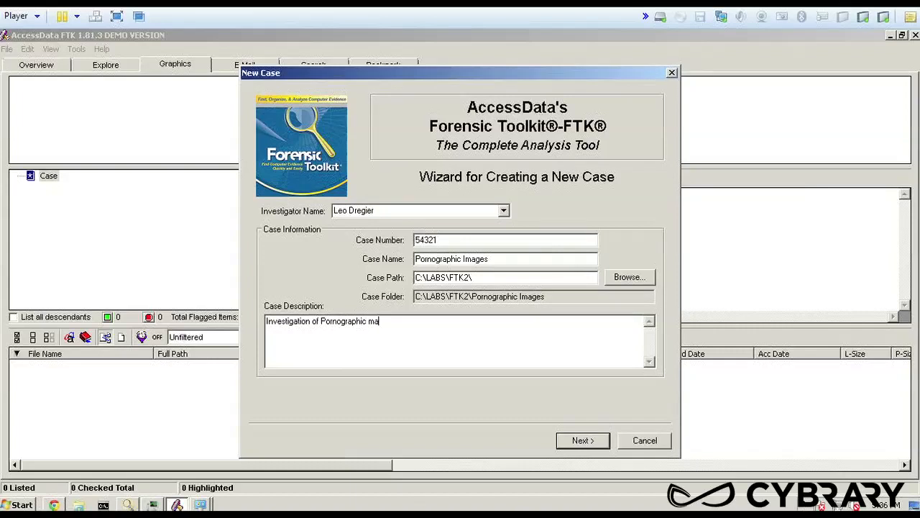
type("terials called into the he")
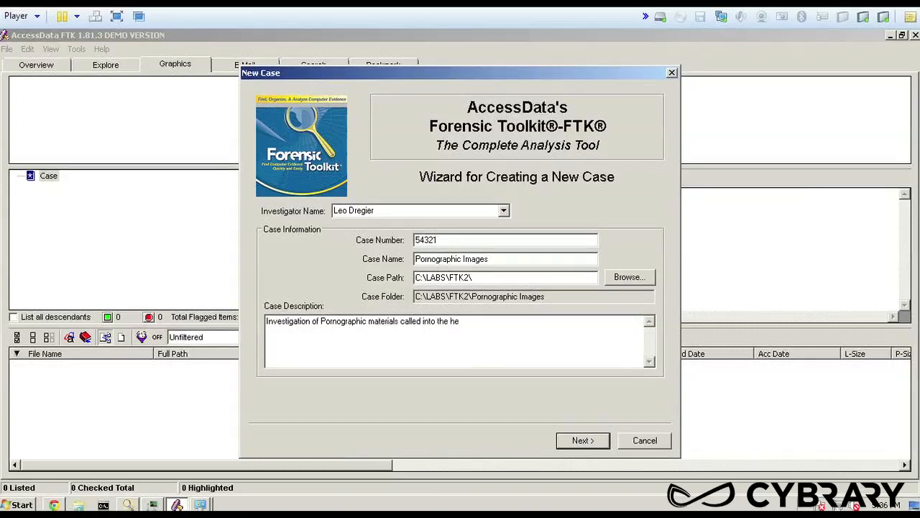
type("lpdesk")
left_click(573, 443)
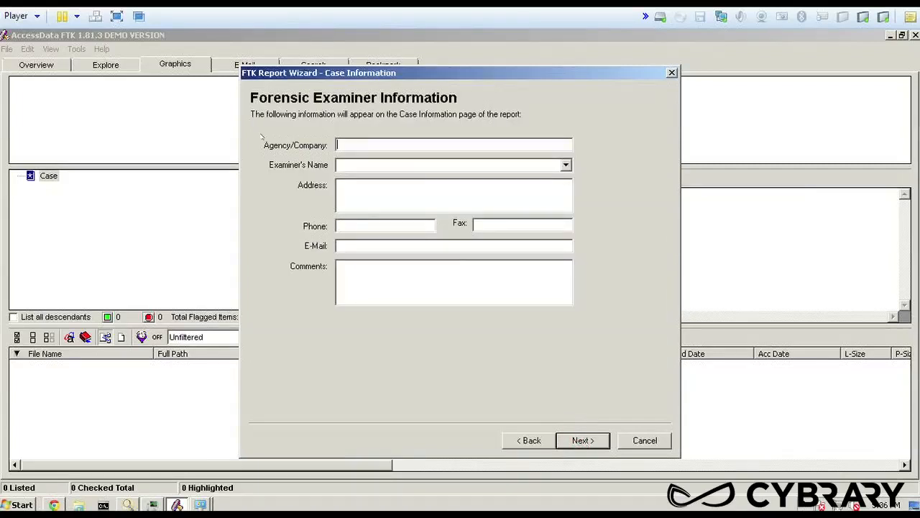
Set the agency to "Company" and fill in the examiner's name and postal address
left_click(353, 141)
type("Company")
left_click(376, 159)
key("Tab")
type("1234 a")
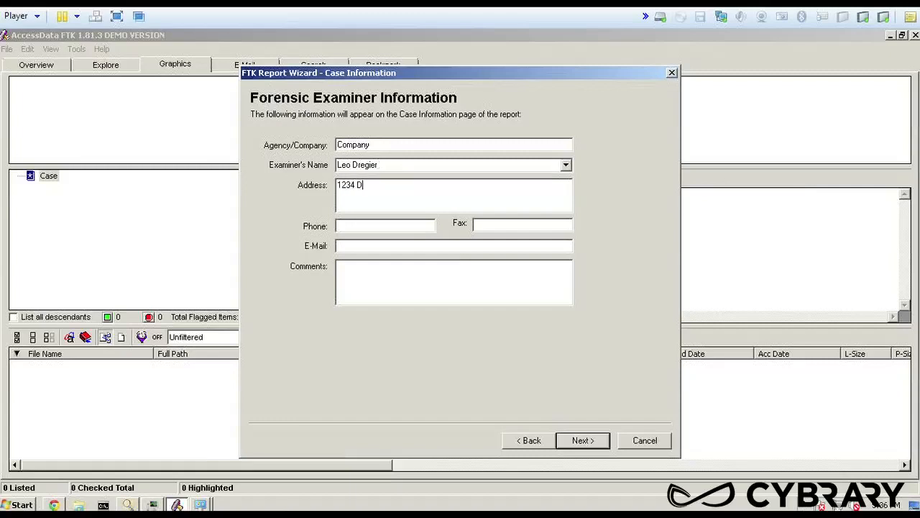
key("BackSpace")
type("Address Rd")
key("Tab")
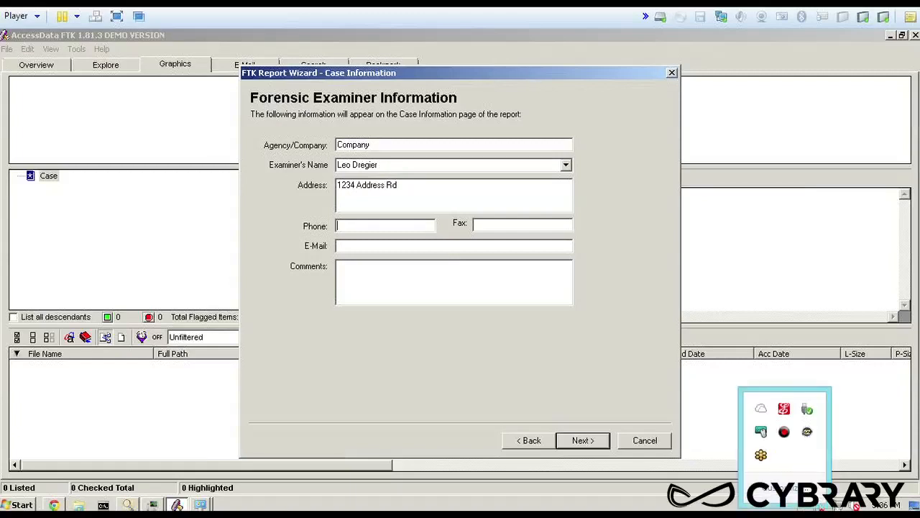
Fill in the examiner's phone number and e-mail, add the comment "no comment", and continue to the case log options
left_click(357, 225)
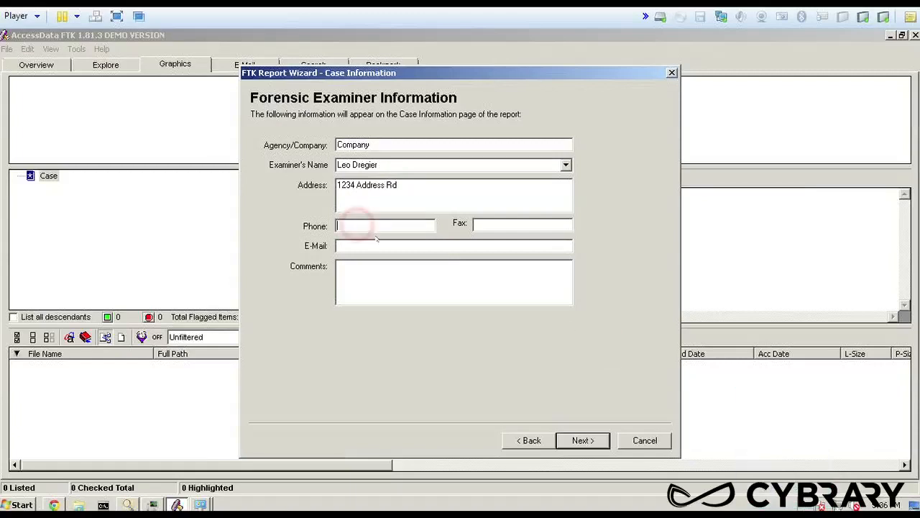
type("123-456-7888")
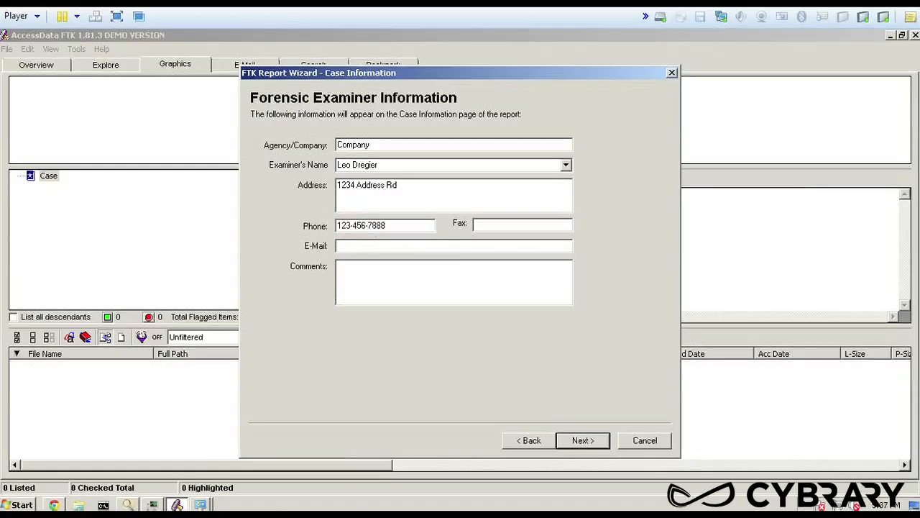
left_click(520, 245)
left_click(372, 270)
type("no comment")
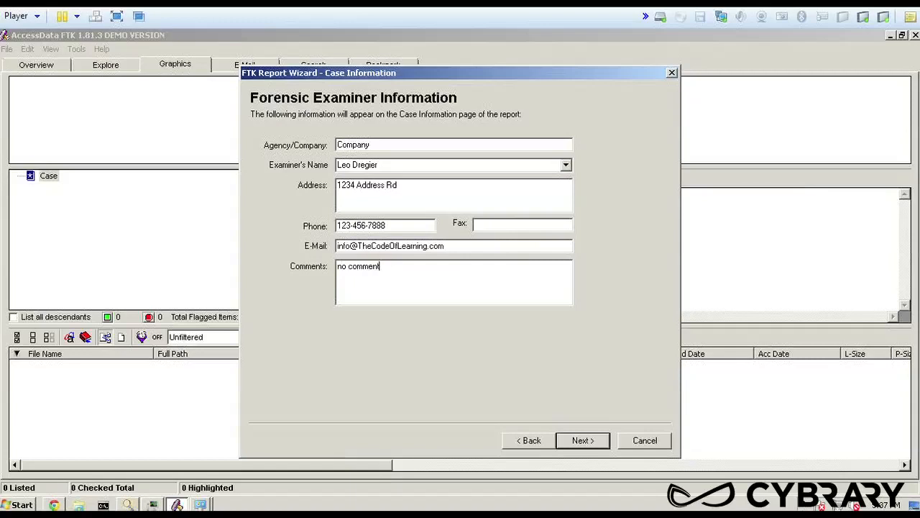
left_click(582, 440)
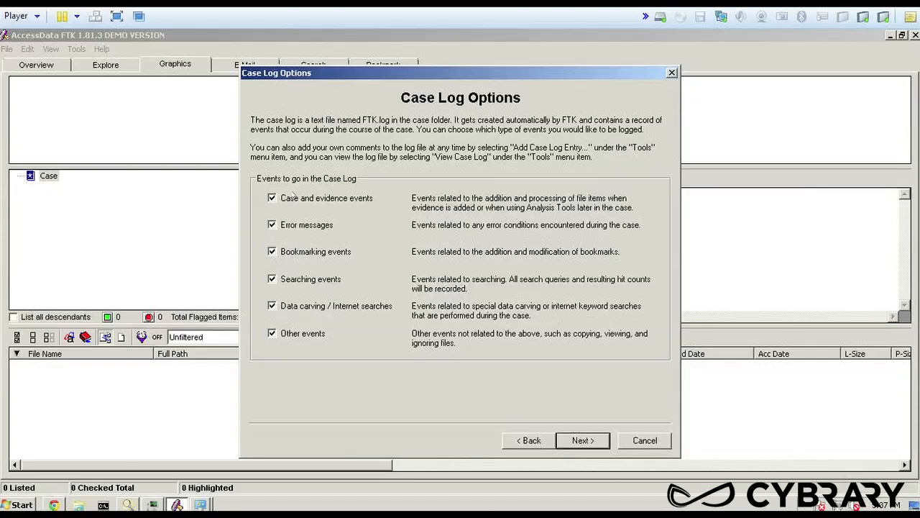
Accept the default case log, evidence processing, case refinement and index refinement settings to reach the Add Evidence page
left_click(591, 442)
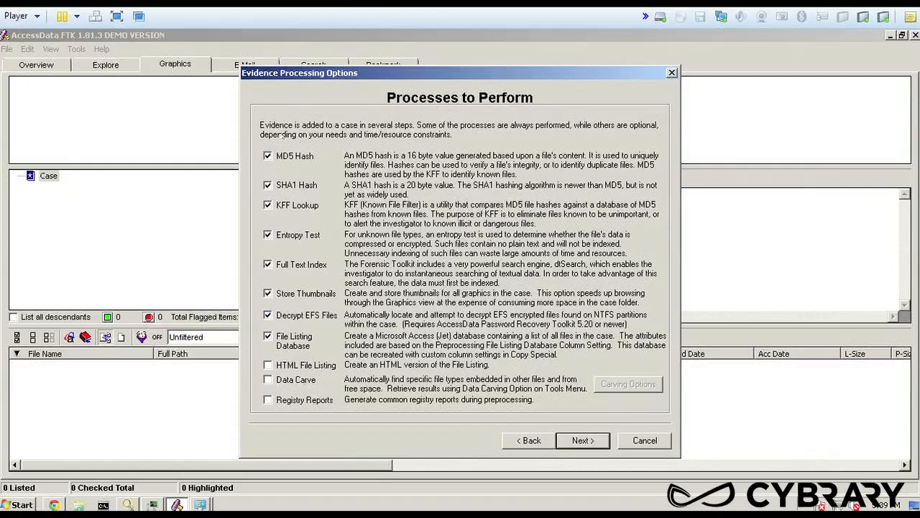
left_click(590, 440)
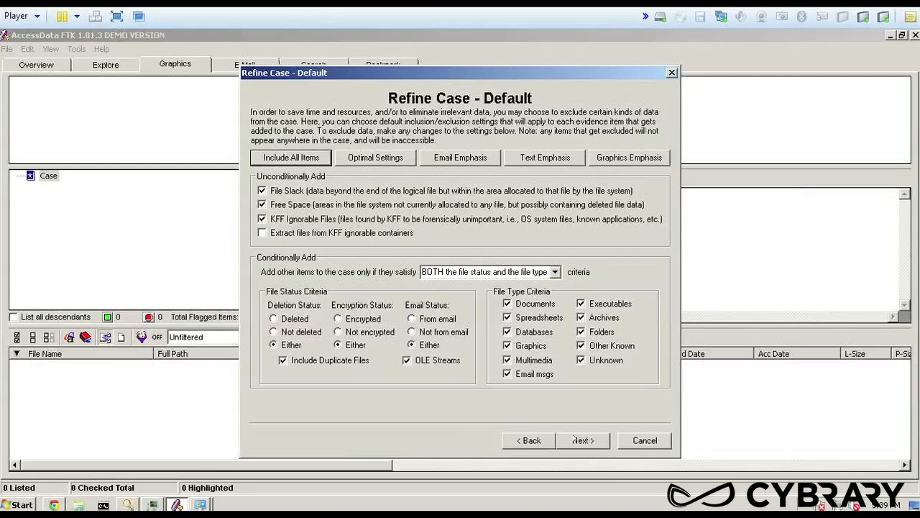
left_click(591, 444)
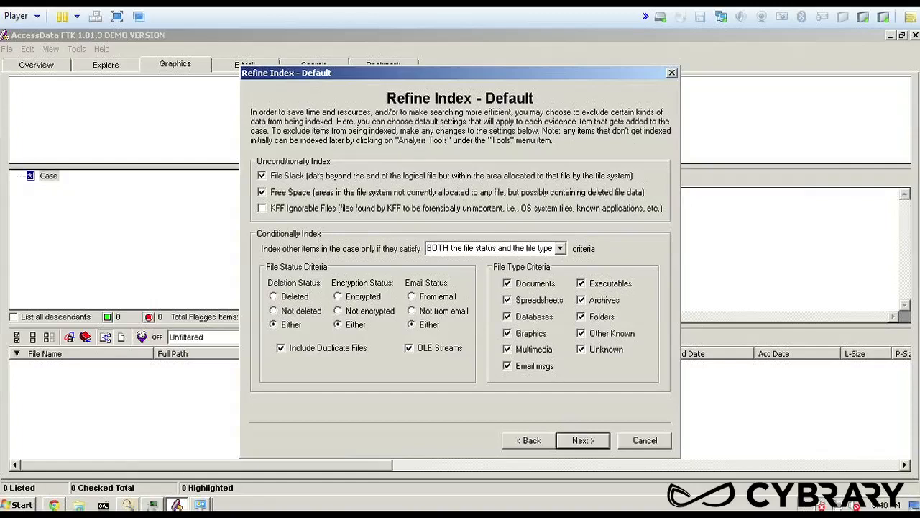
left_click(583, 440)
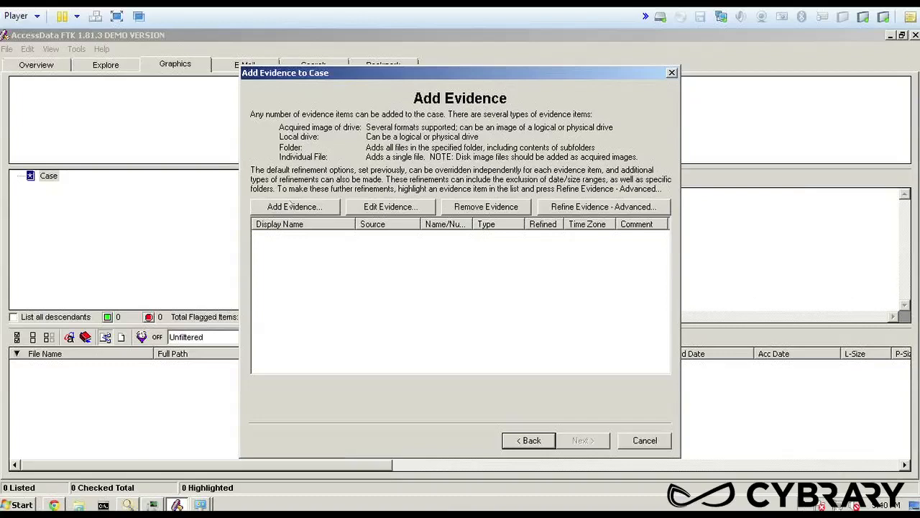
Start adding an evidence item of type Contents of a Folder
left_click(302, 209)
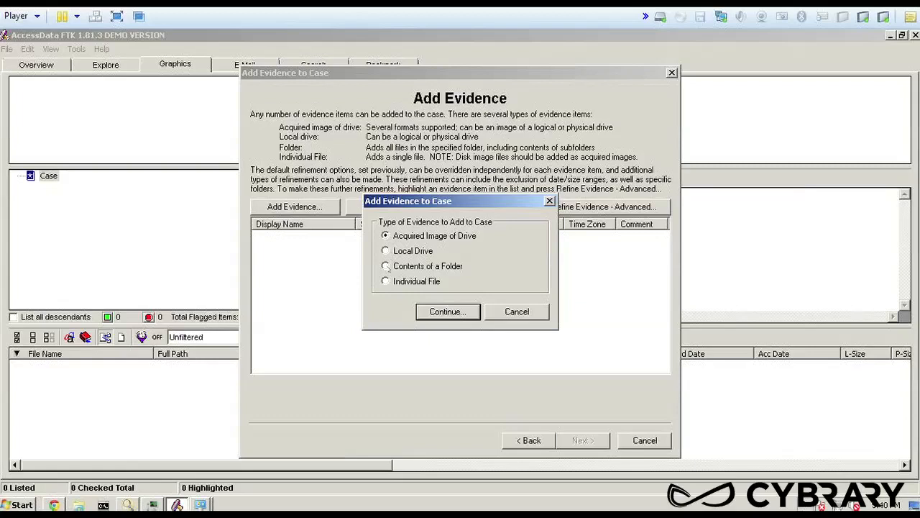
left_click(385, 266)
left_click(443, 315)
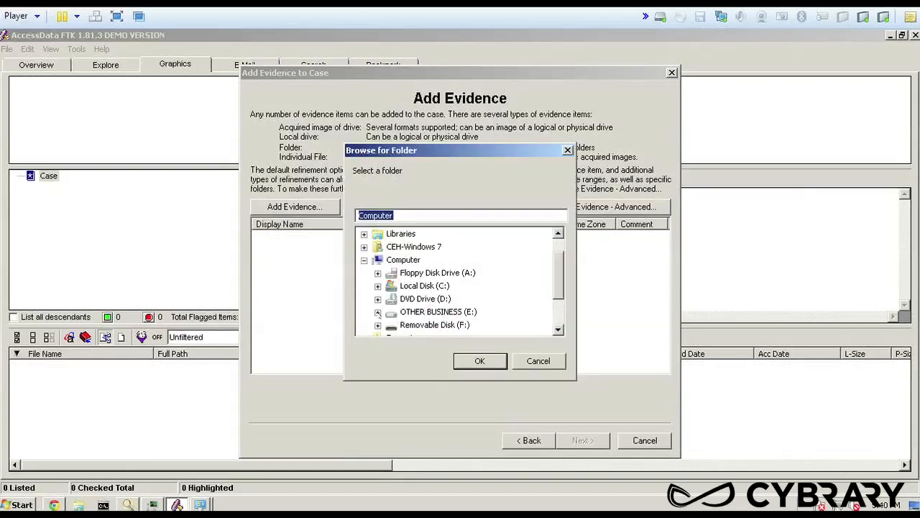
Choose the Porn Images folder in E:\312-49 - CHFI\_CLASSROOM FILES\CHFIv8 Tools as the evidence source and check its location path
left_click(379, 312)
left_click(391, 247)
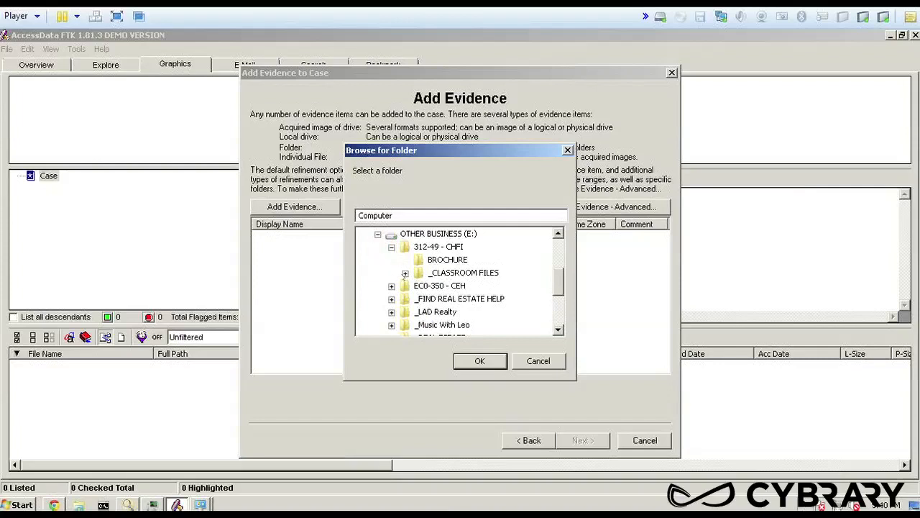
left_click(406, 273)
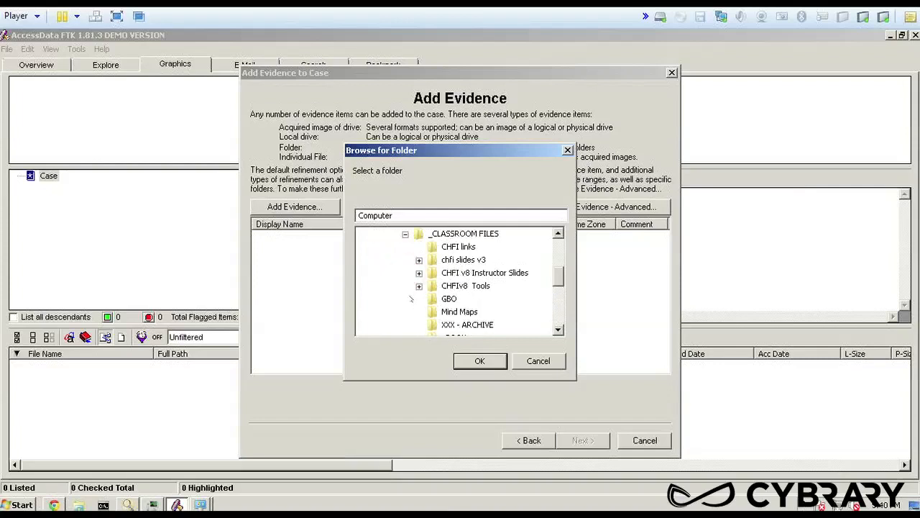
scroll(411, 299, "down", 1)
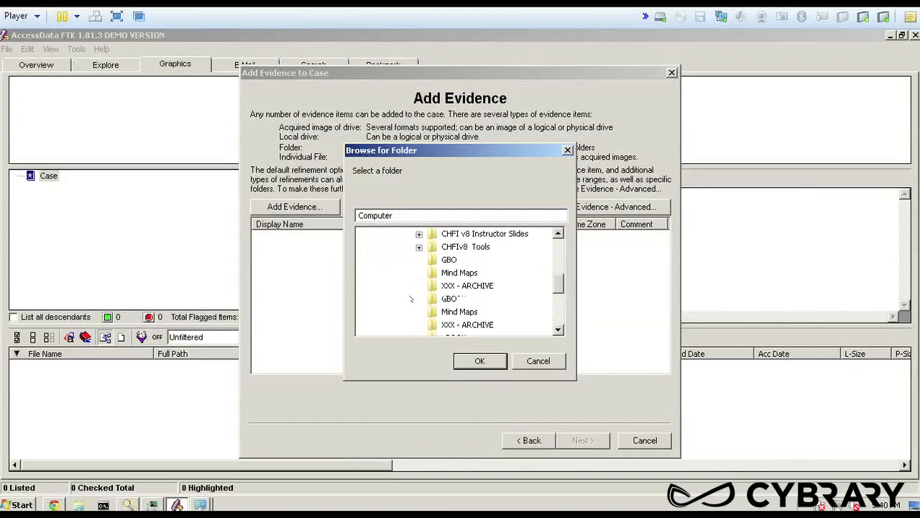
left_click(419, 246)
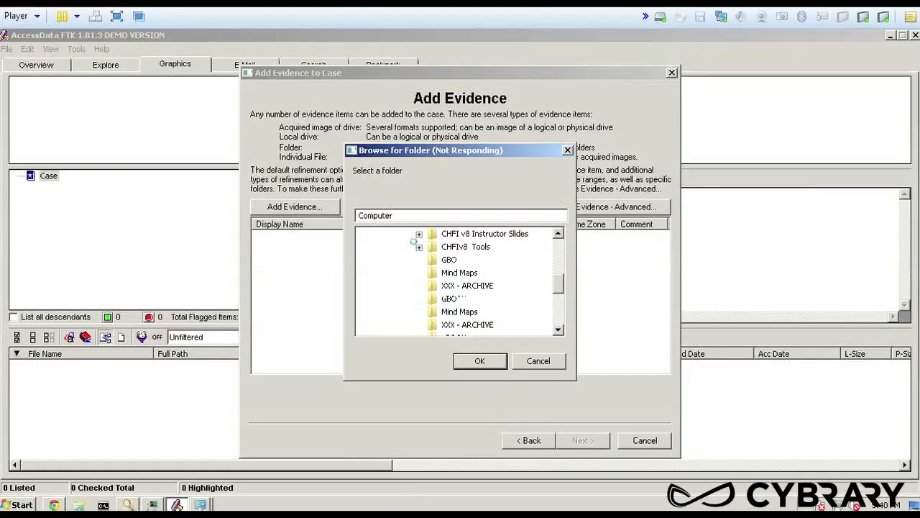
scroll(421, 250, "down", 8)
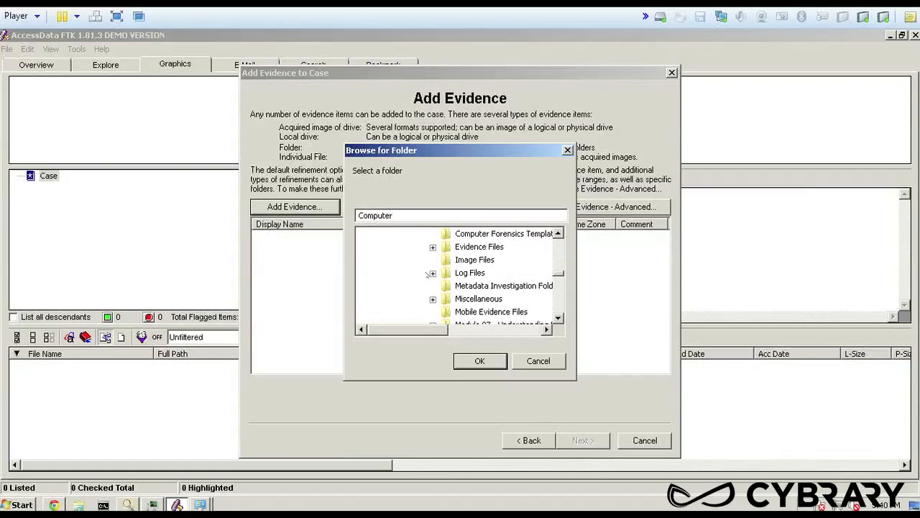
scroll(476, 262, "down", 8)
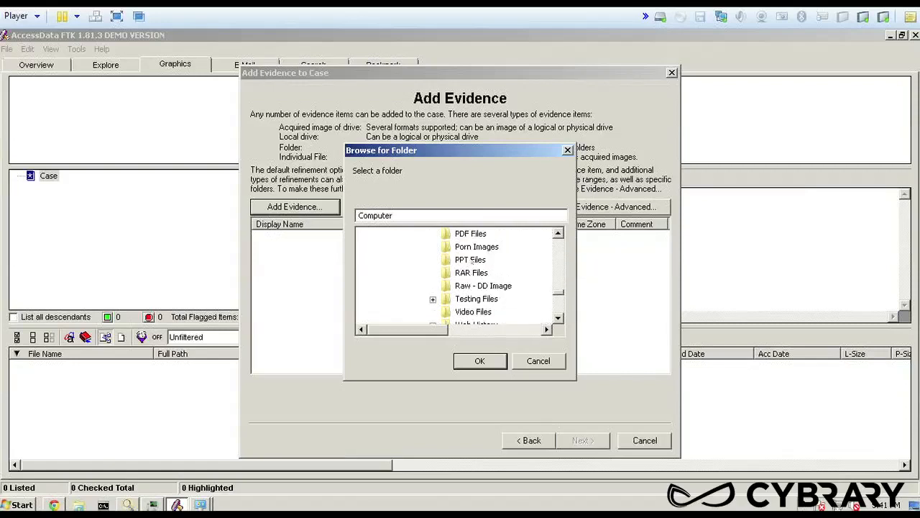
left_click(471, 247)
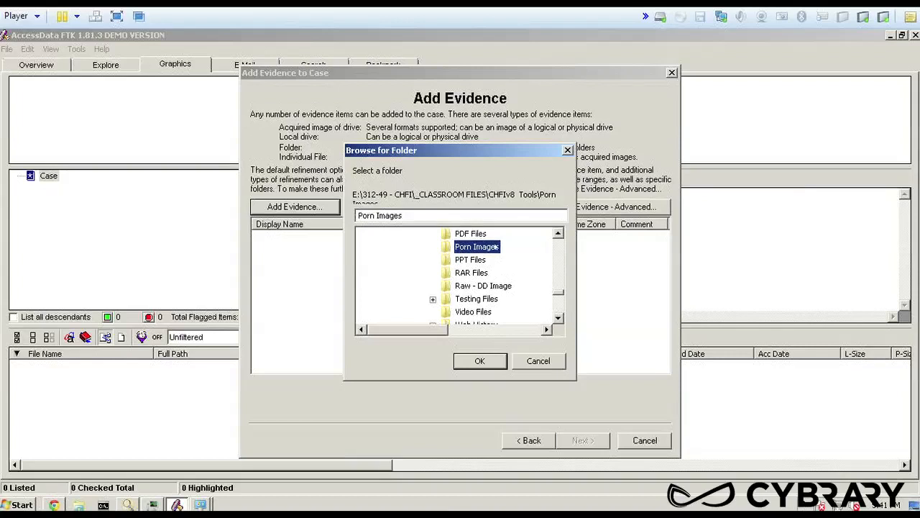
left_click(481, 361)
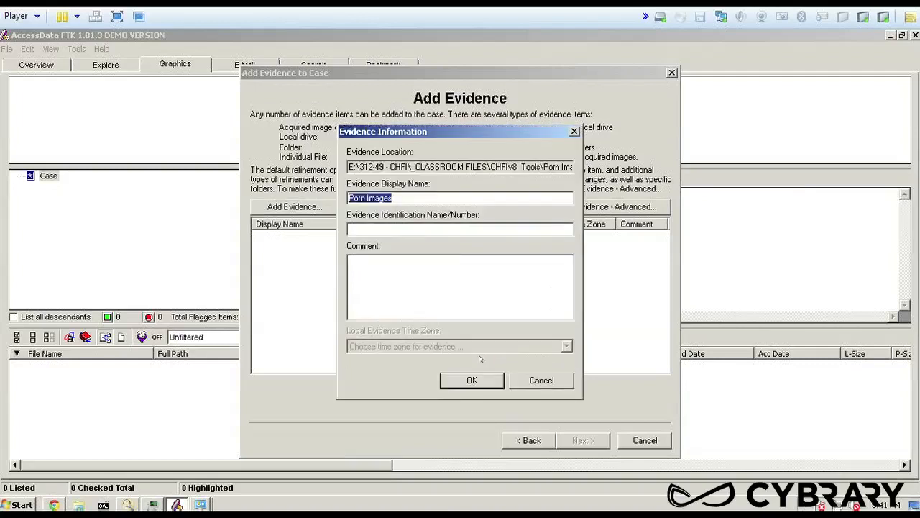
left_click_drag(382, 166, 576, 168)
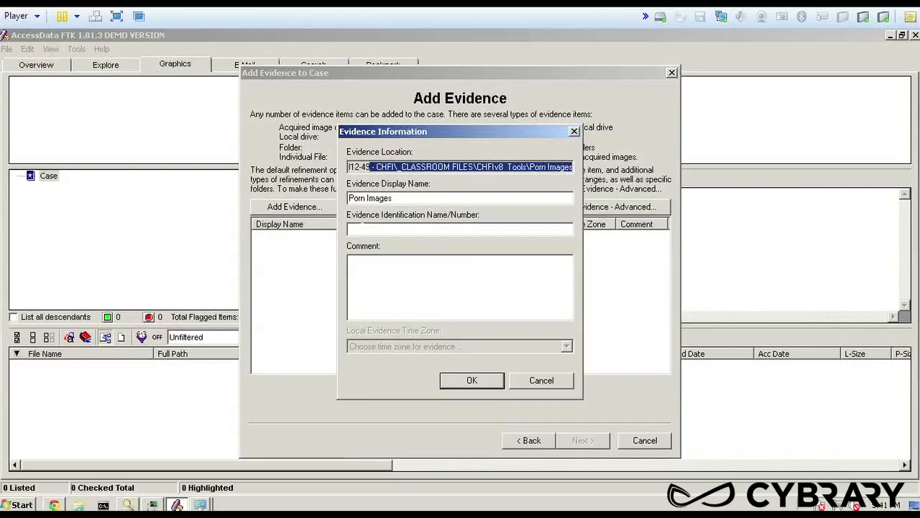
Enter 54321.001 as the evidence identification number for the Porn Images evidence item
left_click(361, 230)
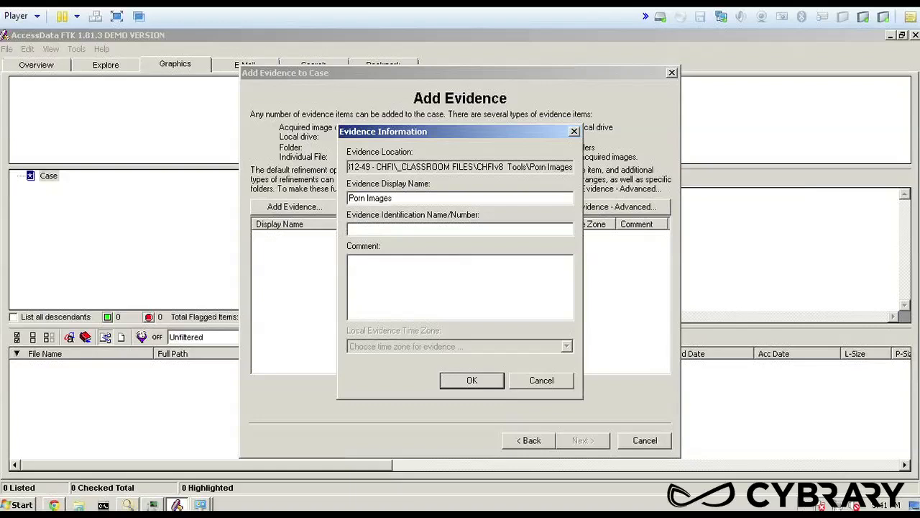
type("543221.")
type("001")
left_click(371, 229)
type(".")
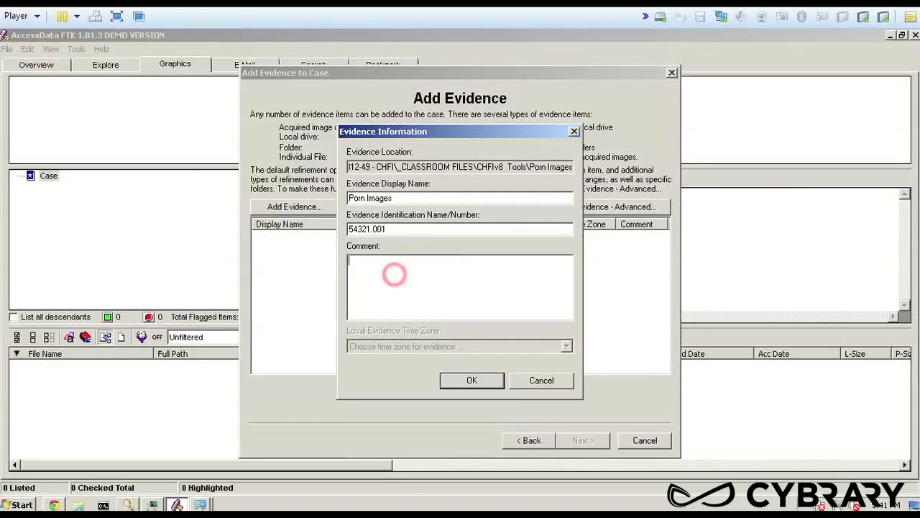
type("Images from")
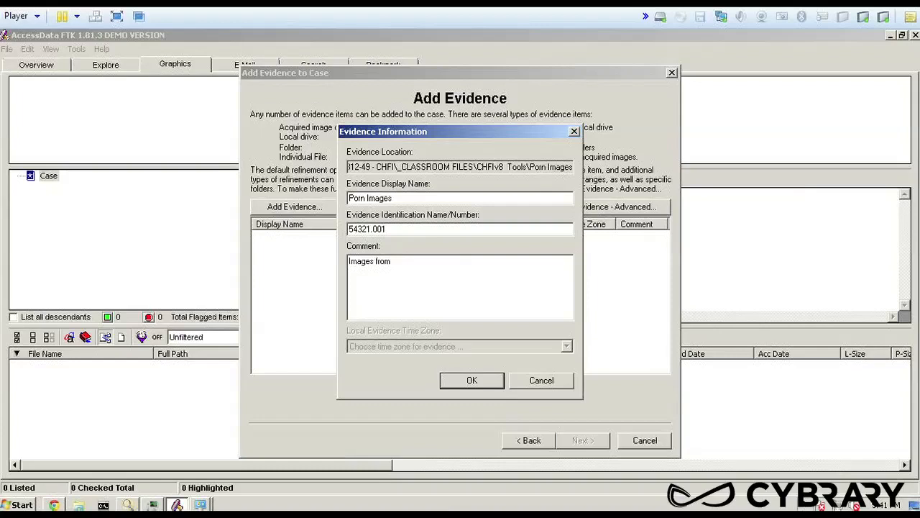
type(" folder from suspects hard drive")
Add the comment "Images from folder from suspects hard drive" to the evidence item and confirm it into the evidence list
key("BackSpace")
type("e")
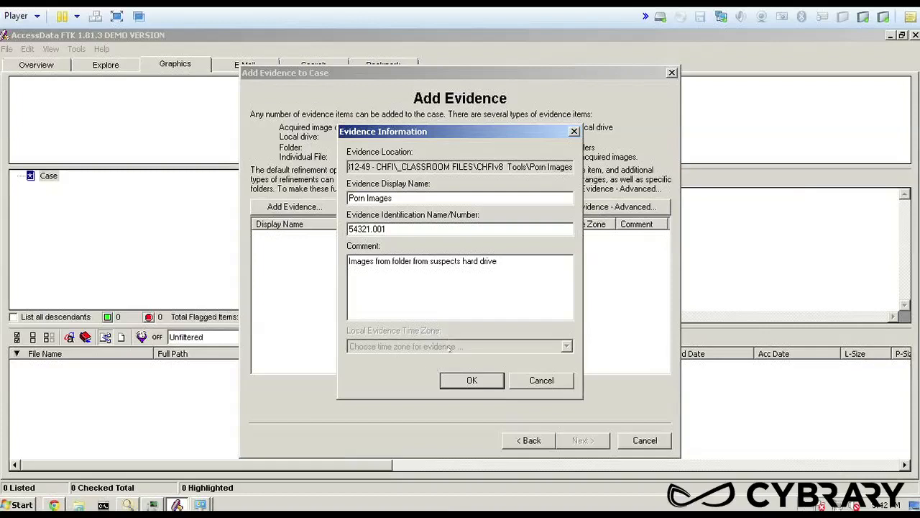
left_click(472, 380)
left_click(277, 236)
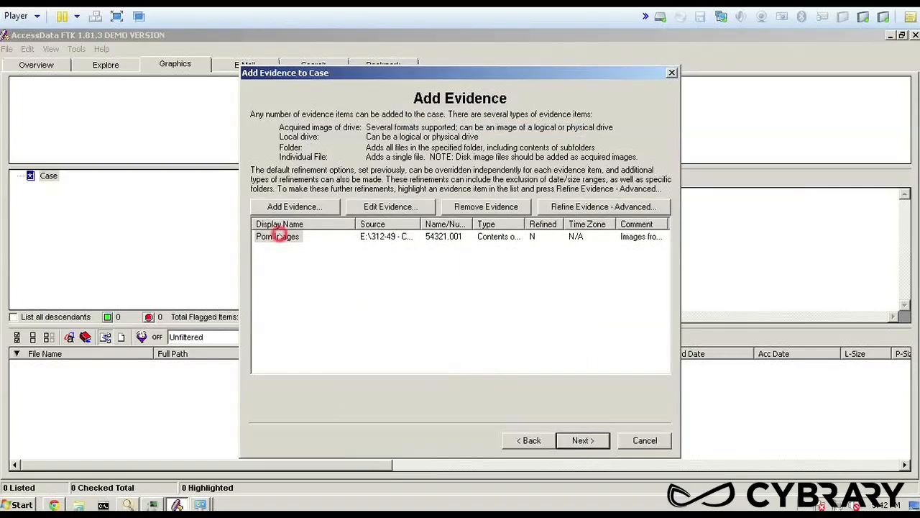
Continue to the case summary, check the case directory path, and finish the setup to process the evidence
left_click(583, 440)
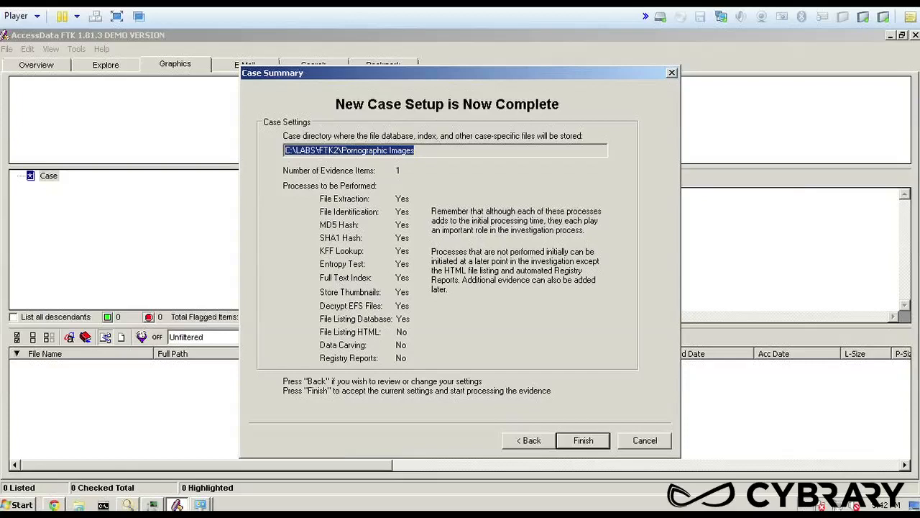
left_click_drag(315, 150, 342, 150)
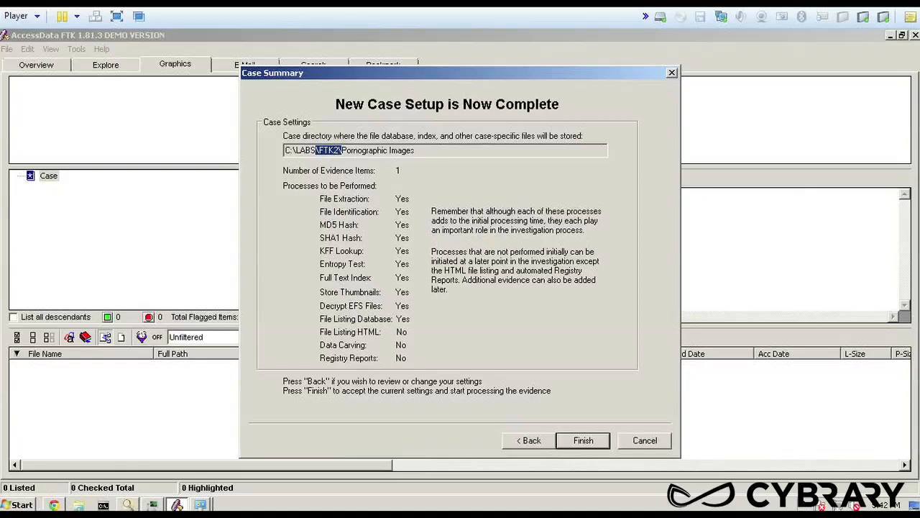
left_click_drag(420, 152, 338, 150)
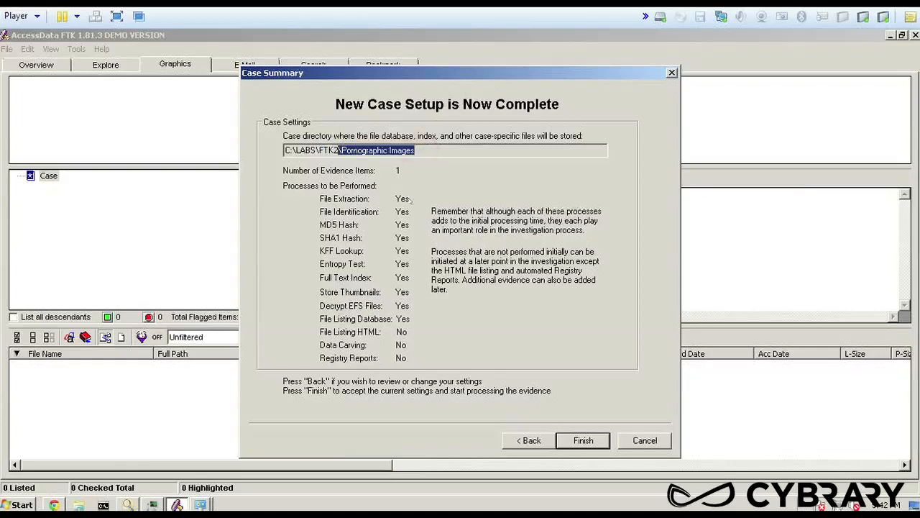
left_click(595, 442)
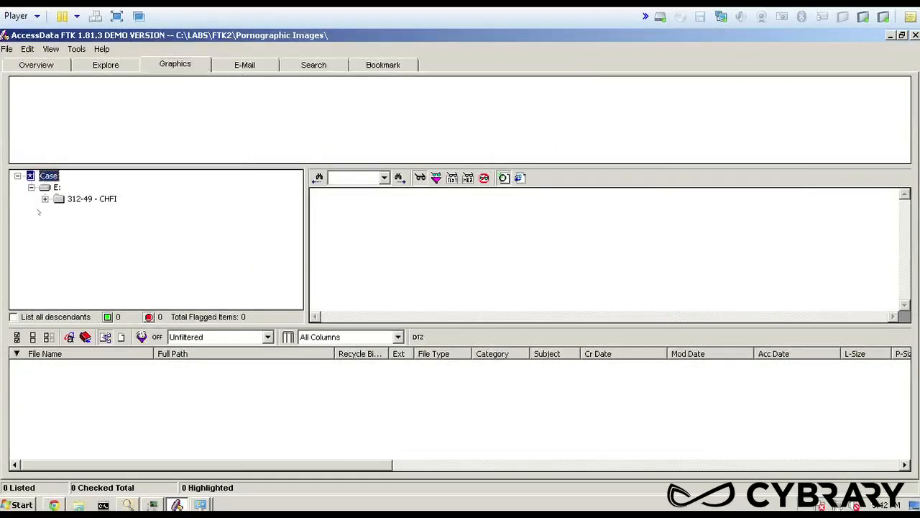
List all descendants of the case to show its graphics, and select drive E: in the evidence tree
left_click(13, 317)
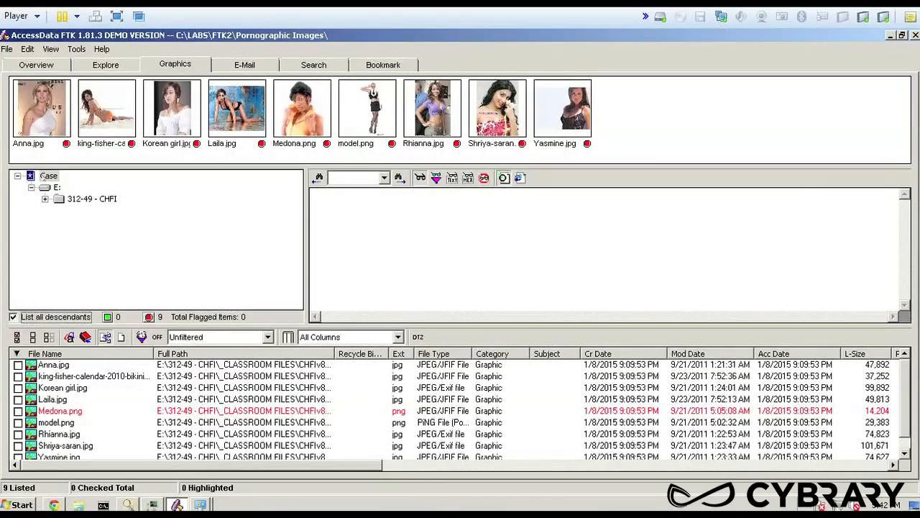
left_click(48, 176)
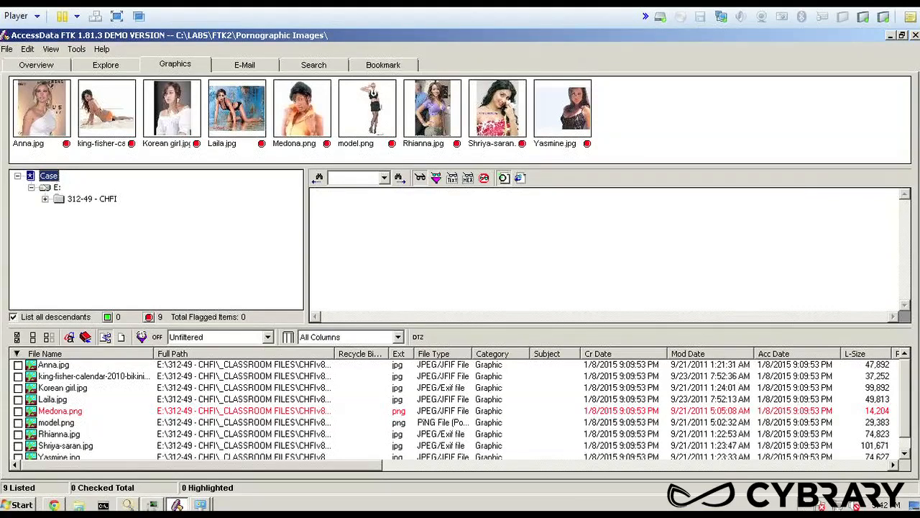
left_click(57, 187)
Preview Anna.jpg, the king-fisher calendar image, Korean girl.jpg and Laila.jpg, viewing each down to its lower edge
left_click(44, 111)
left_click_drag(906, 214, 914, 311)
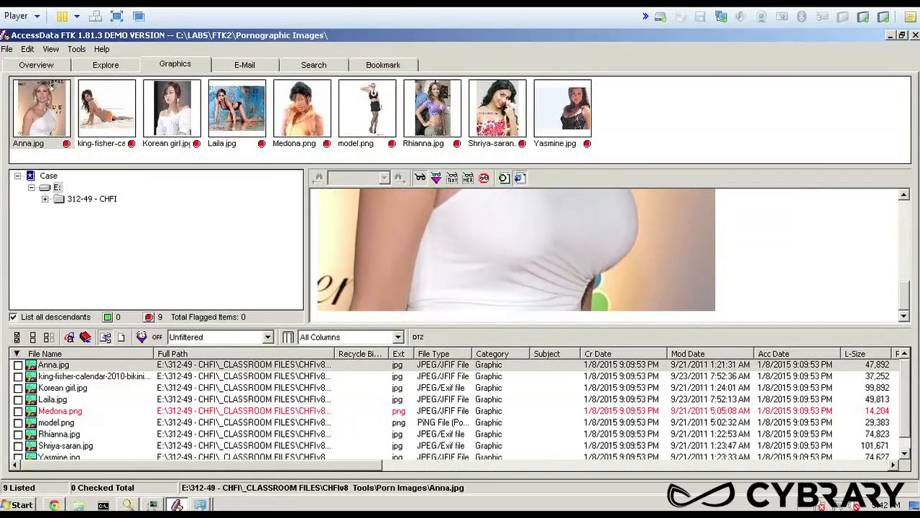
left_click(109, 108)
left_click_drag(908, 221, 904, 305)
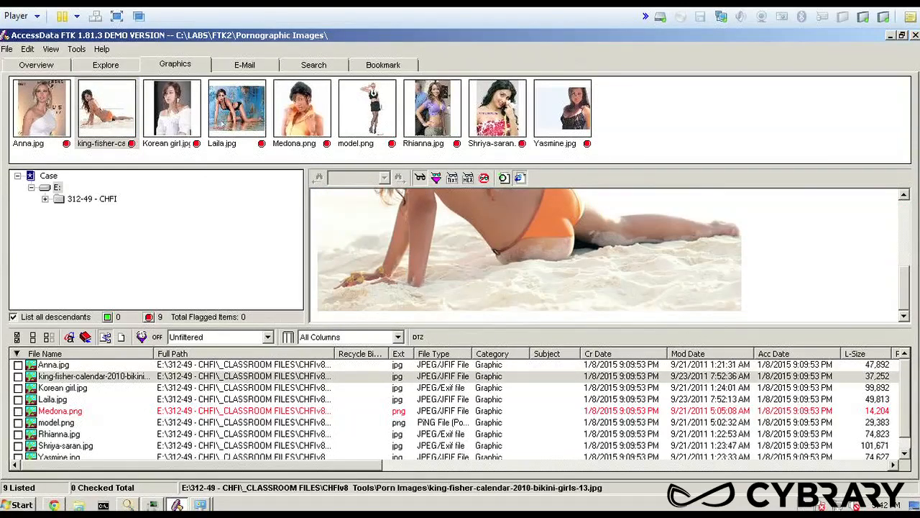
left_click(173, 108)
left_click_drag(906, 203, 904, 295)
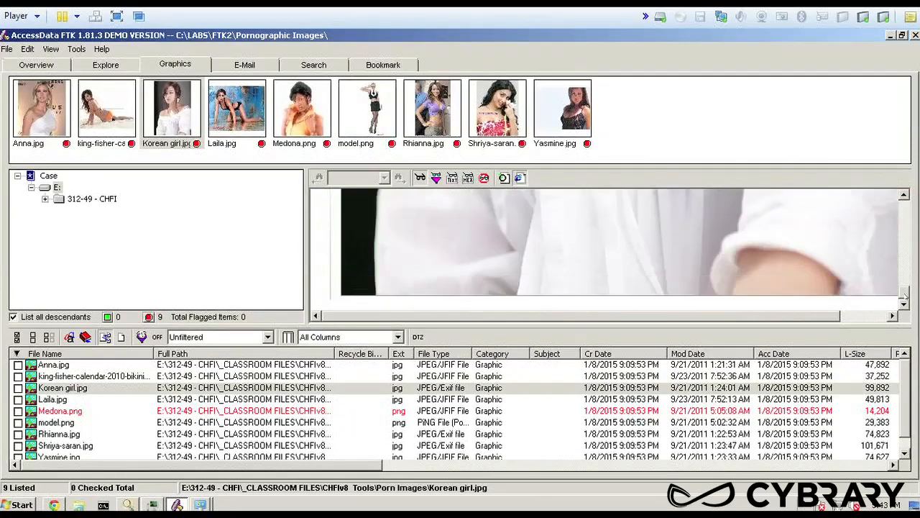
left_click(233, 104)
left_click_drag(906, 229, 905, 308)
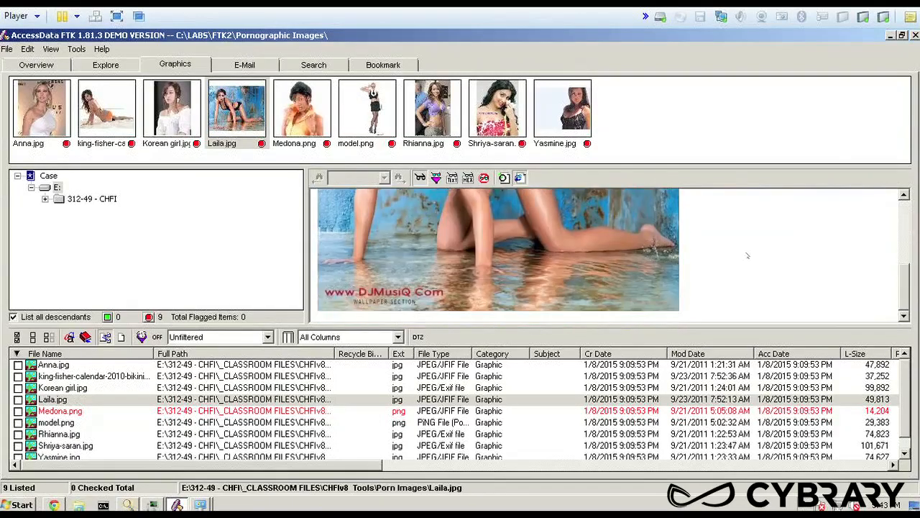
Preview the evidence images Medona.png, model.png, Rhianna.jpg and Shriya-saran.jpg one after another
left_click(309, 114)
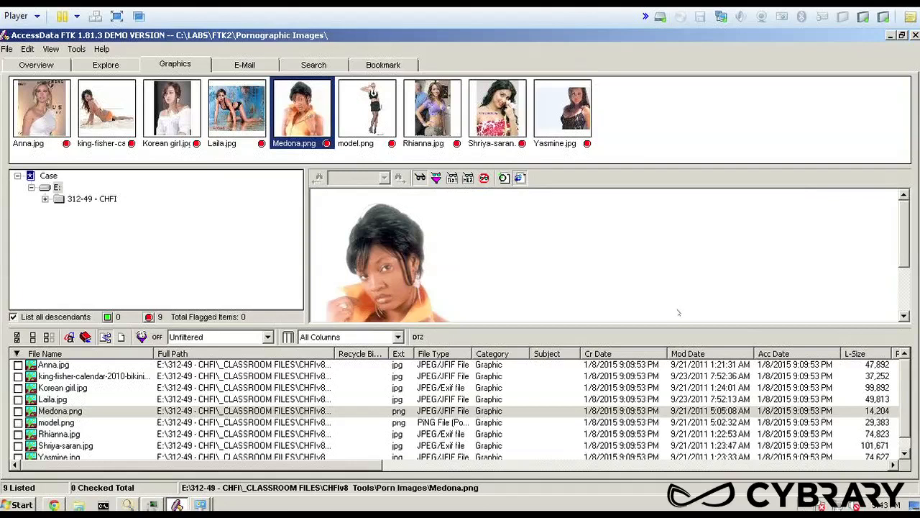
left_click_drag(906, 236, 906, 284)
left_click(380, 96)
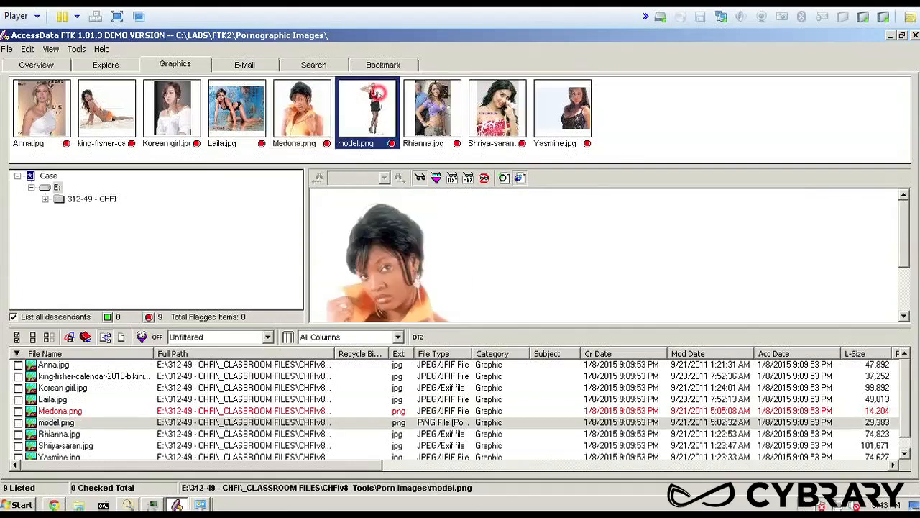
left_click_drag(909, 232, 906, 277)
left_click(451, 134)
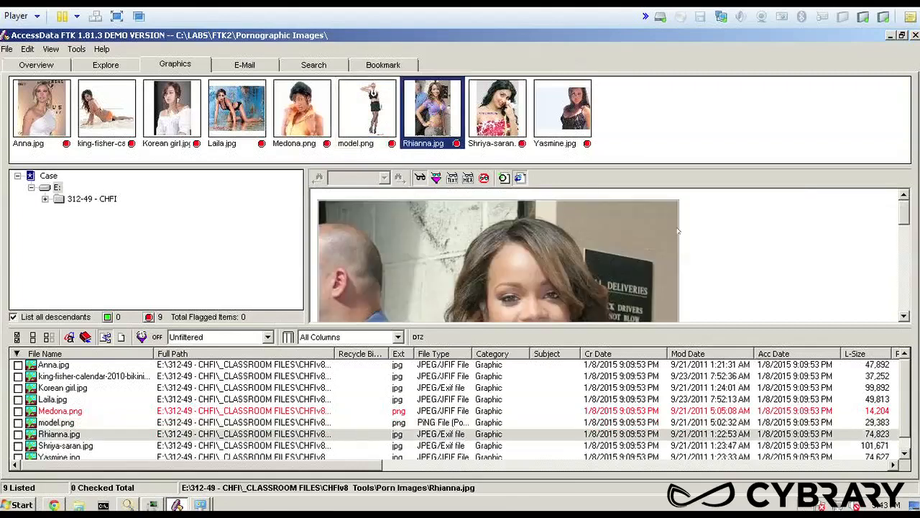
left_click_drag(907, 218, 907, 303)
left_click(506, 107)
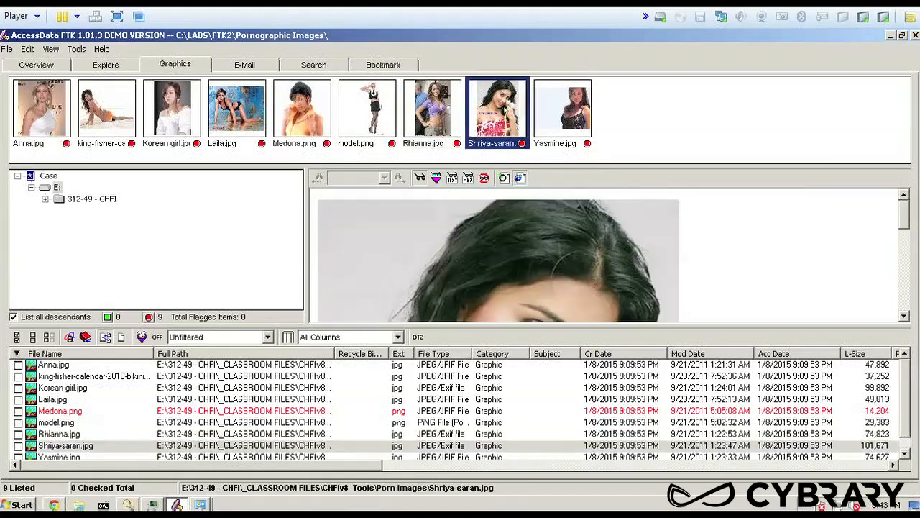
left_click_drag(905, 216, 906, 295)
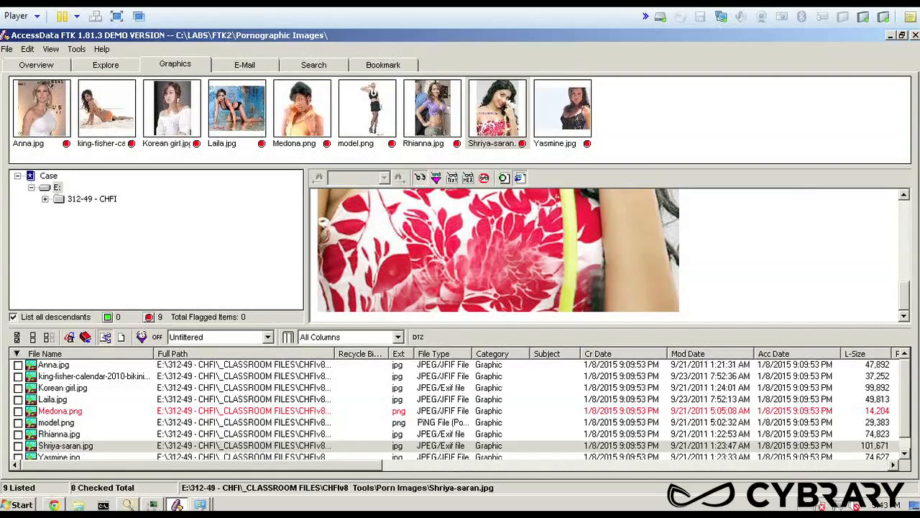
View Shriya-saran.jpg as filtered text and examine its embedded Exif, Adobe and XMP metadata
left_click(424, 182)
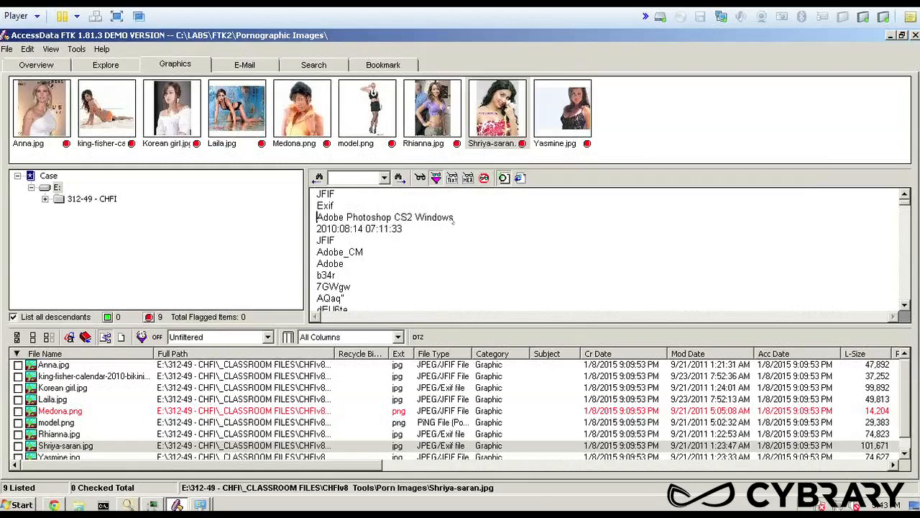
left_click(317, 240)
left_click_drag(317, 240, 366, 253)
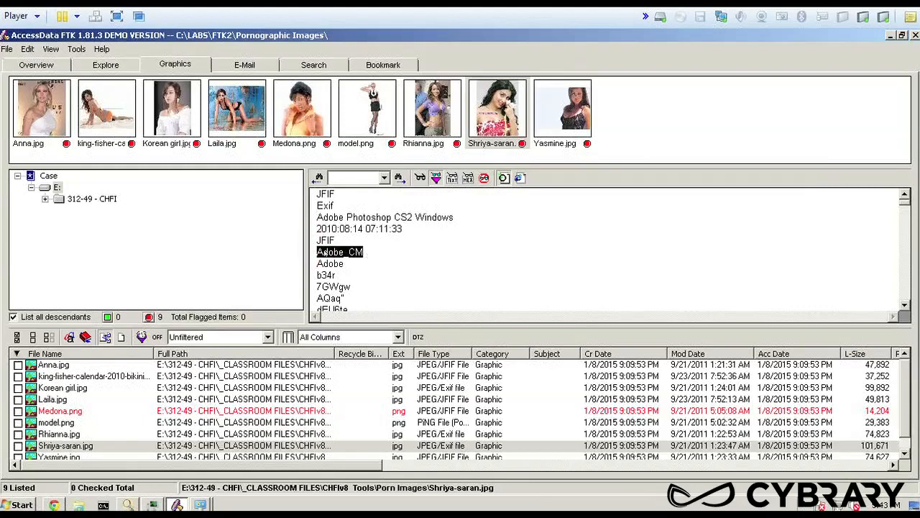
scroll(369, 259, "down", 1)
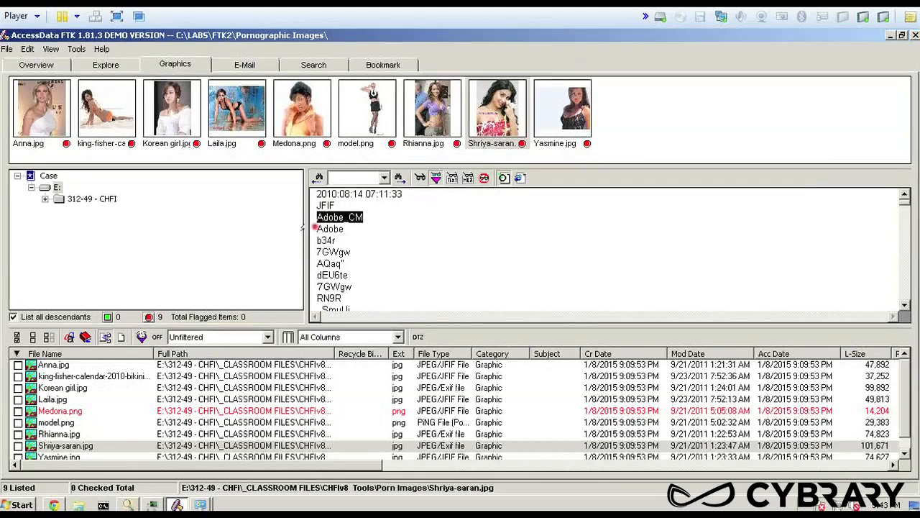
scroll(347, 264, "down", 5)
scroll(347, 263, "down", 3)
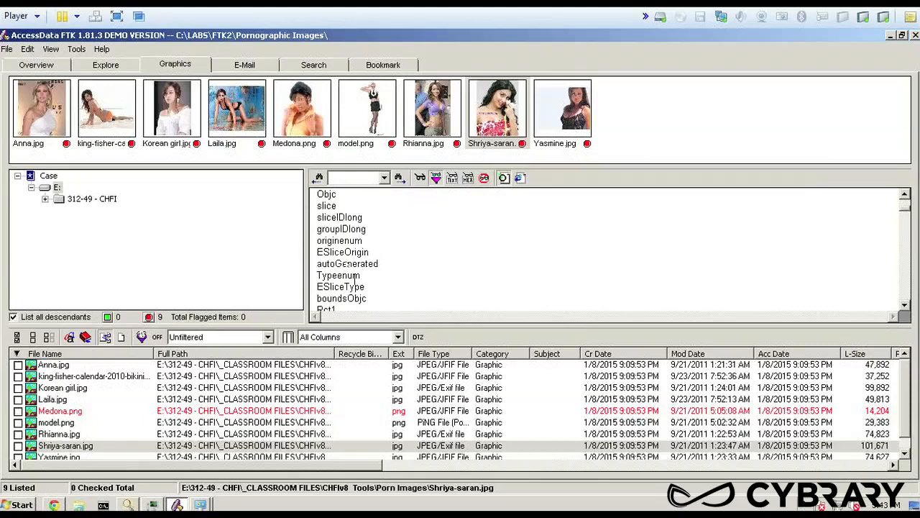
scroll(347, 264, "down", 9)
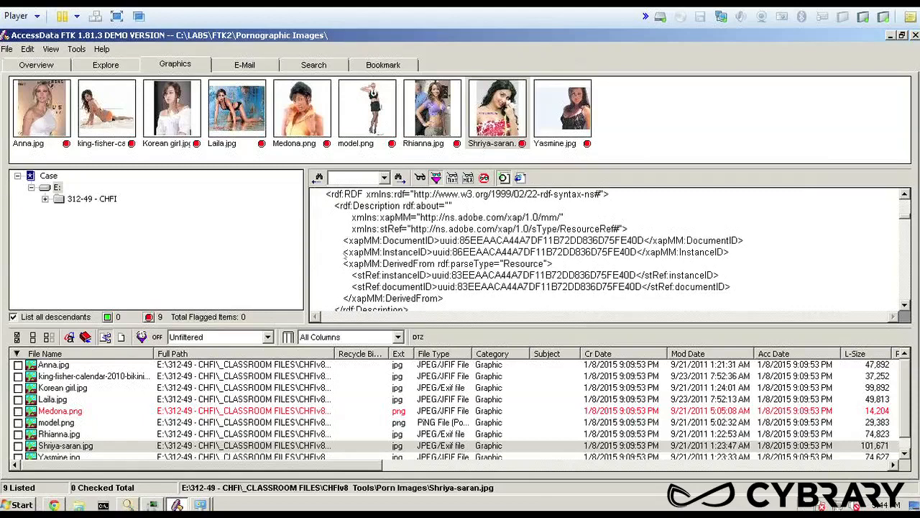
scroll(407, 274, "down", 9)
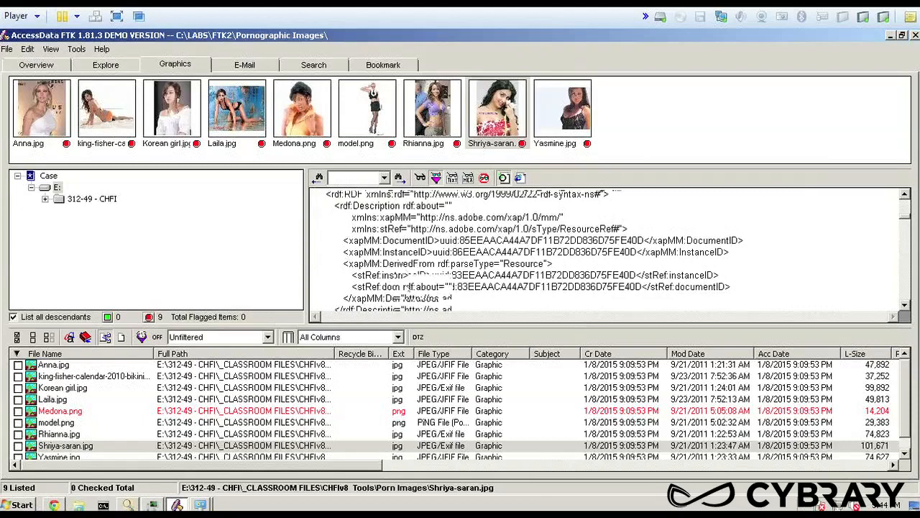
scroll(406, 286, "down", 2)
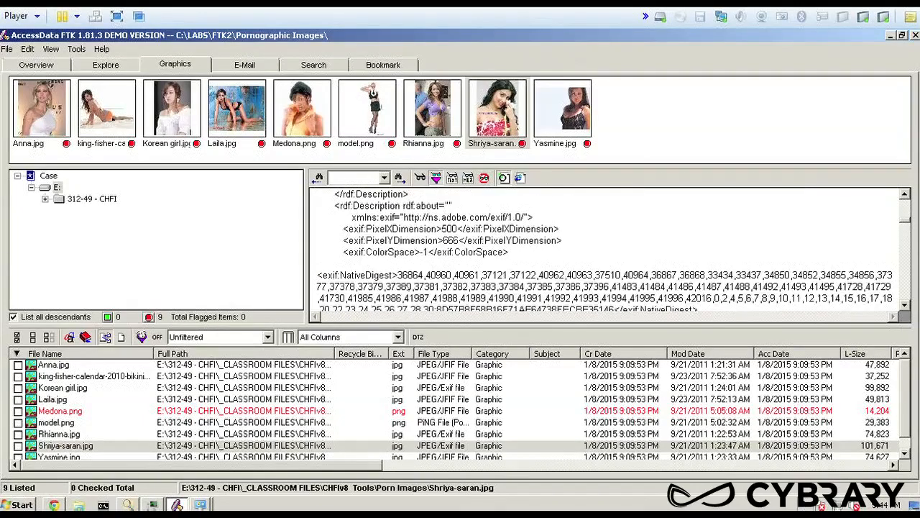
scroll(407, 287, "down", 5)
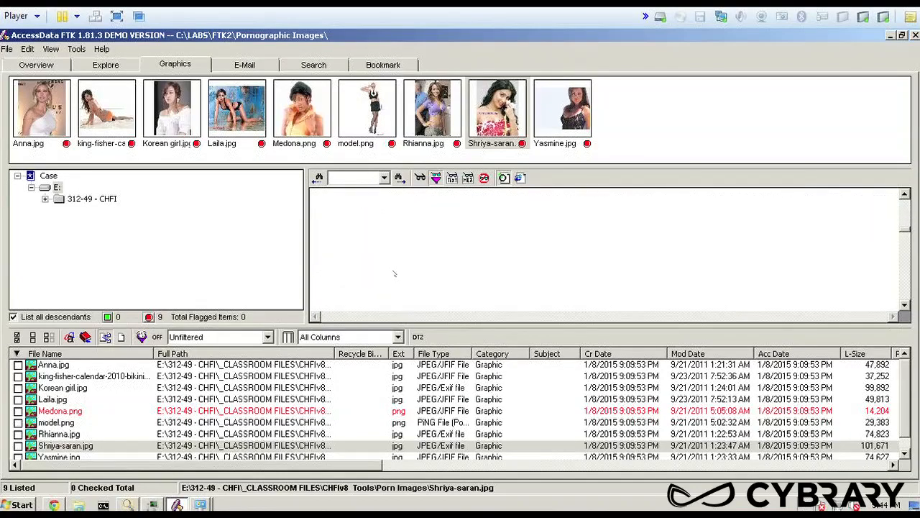
scroll(394, 276, "up", 4)
scroll(394, 275, "up", 2)
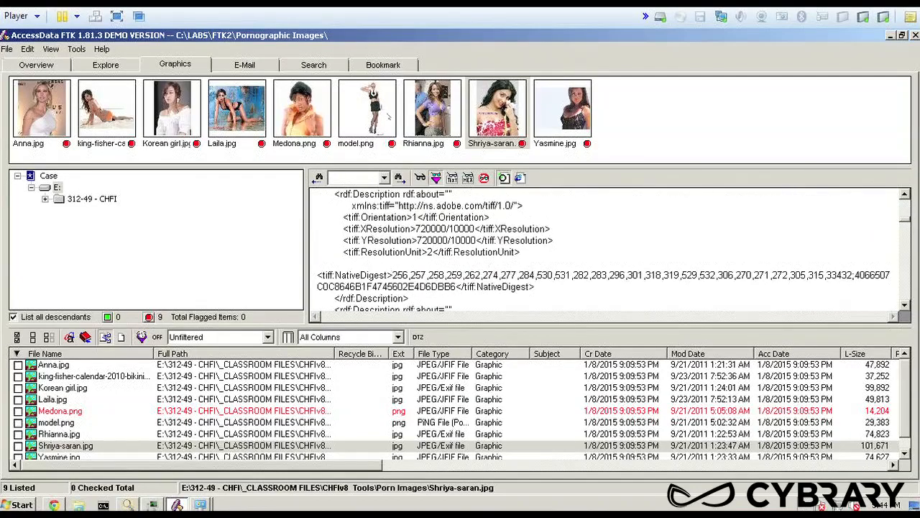
Inspect model.png as a picture and in hex view, highlighting characters from the start of the file
left_click(374, 107)
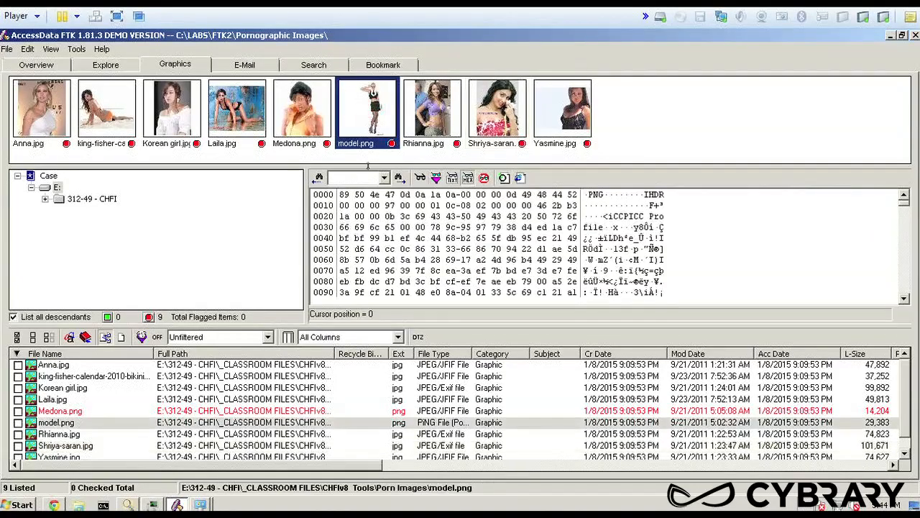
left_click(451, 178)
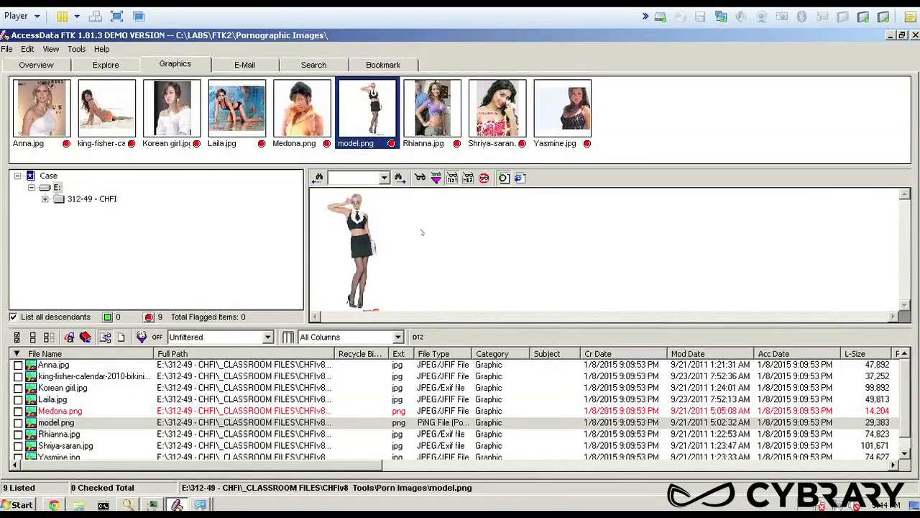
left_click(468, 179)
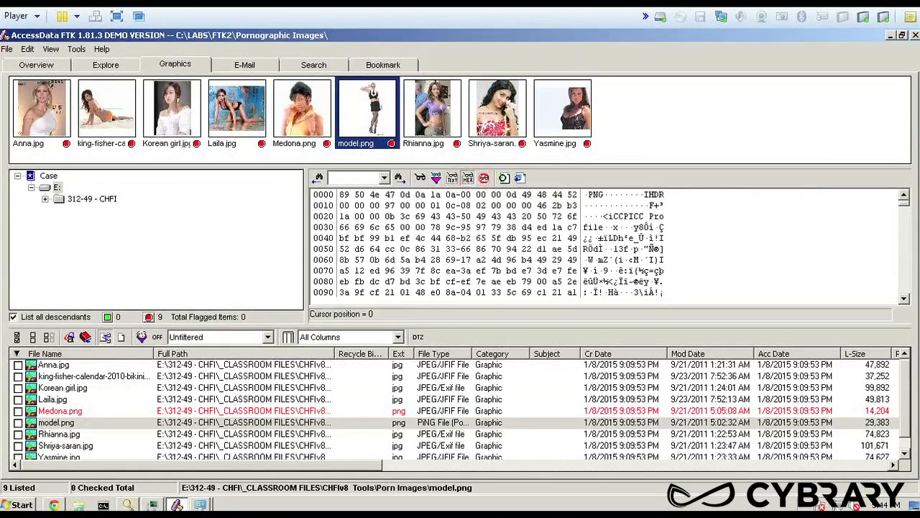
left_click(616, 216)
left_click_drag(584, 194, 662, 216)
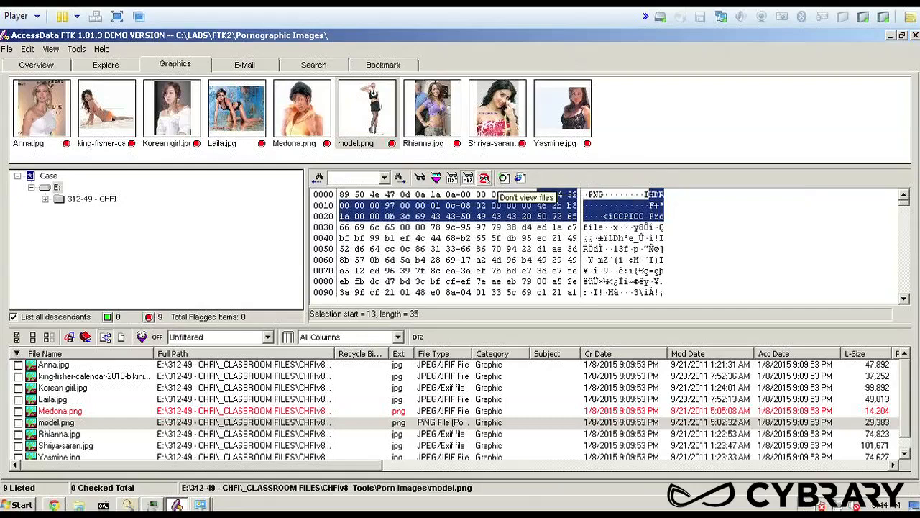
Turn off file viewing so that the contents of model.png are not displayed
left_click(484, 177)
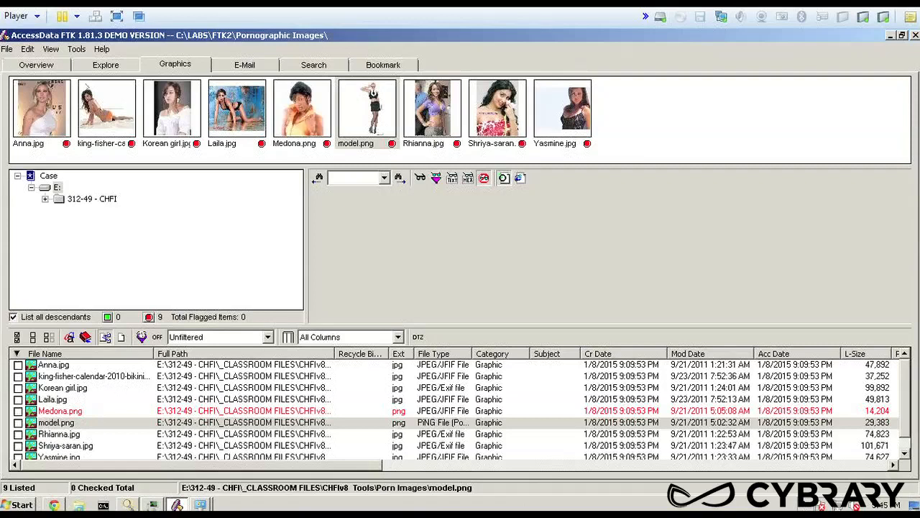
left_click(650, 118)
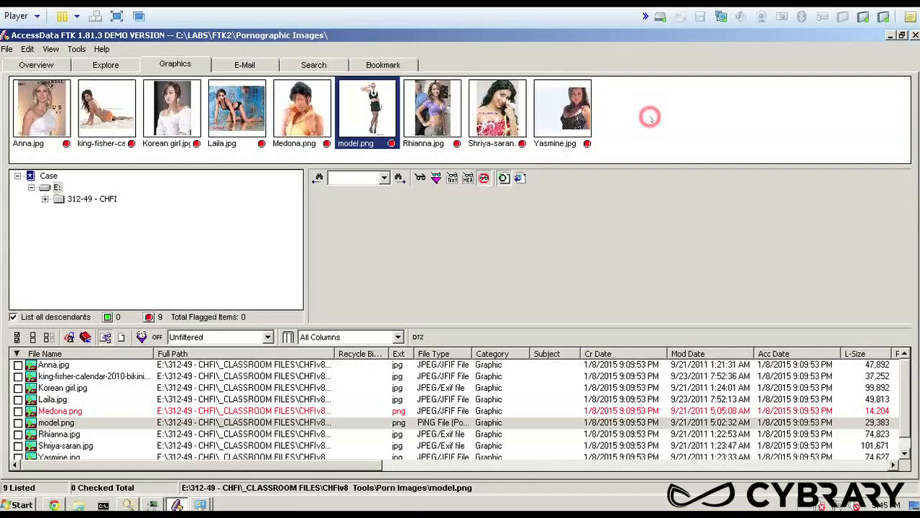